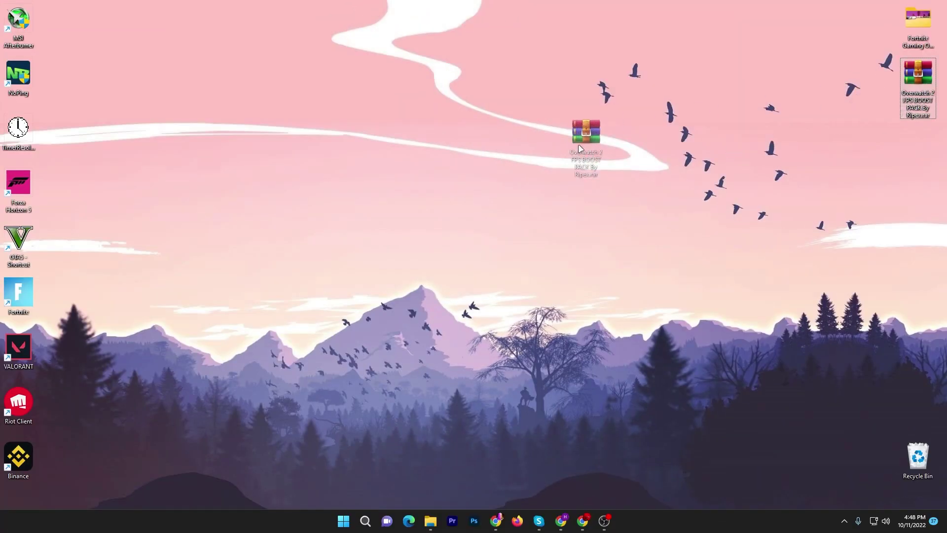
Move the Overwatch 2 FPS BOOST PACK archive to the upper middle of the desktop
left_click_drag(579, 148, 424, 91)
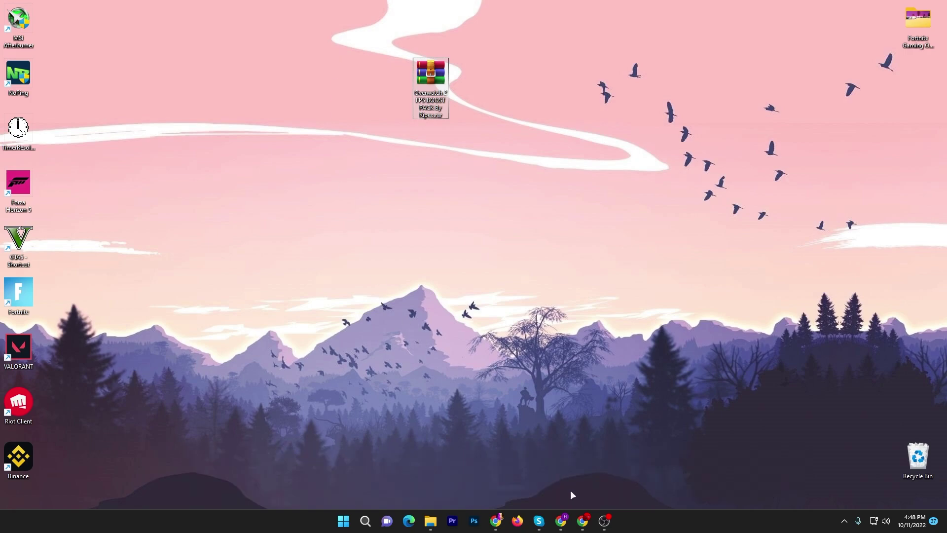
Switch to Chrome, open the boost pack's MediaFire download page from the Overwatch 2 FPS boost guide, and minimize the browser
left_click(582, 521)
left_click(439, 133)
scroll(384, 359, "down", 10)
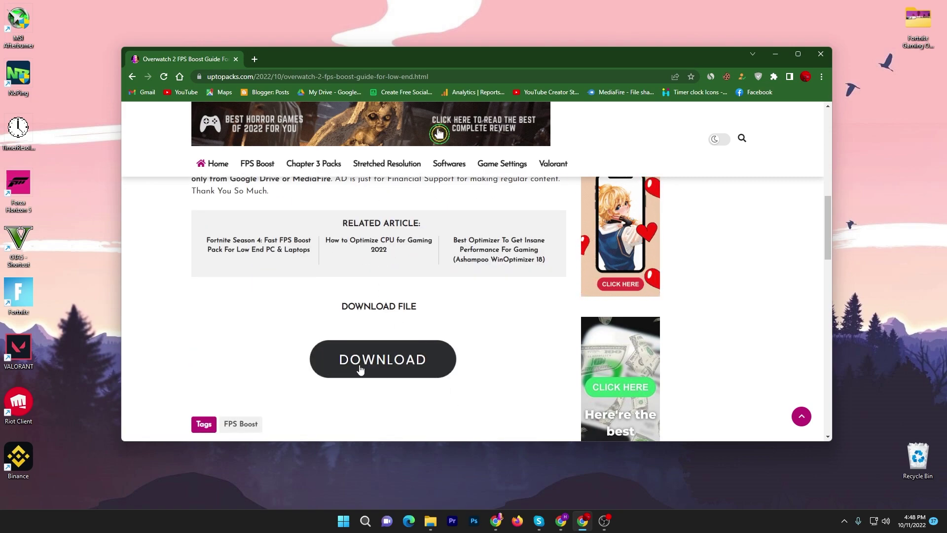
scroll(338, 364, "up", 2)
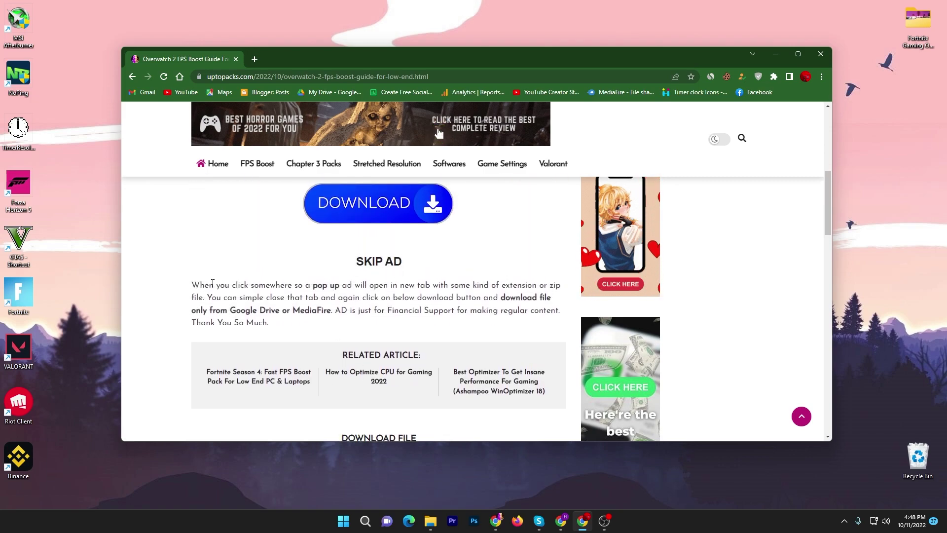
scroll(333, 306, "down", 3)
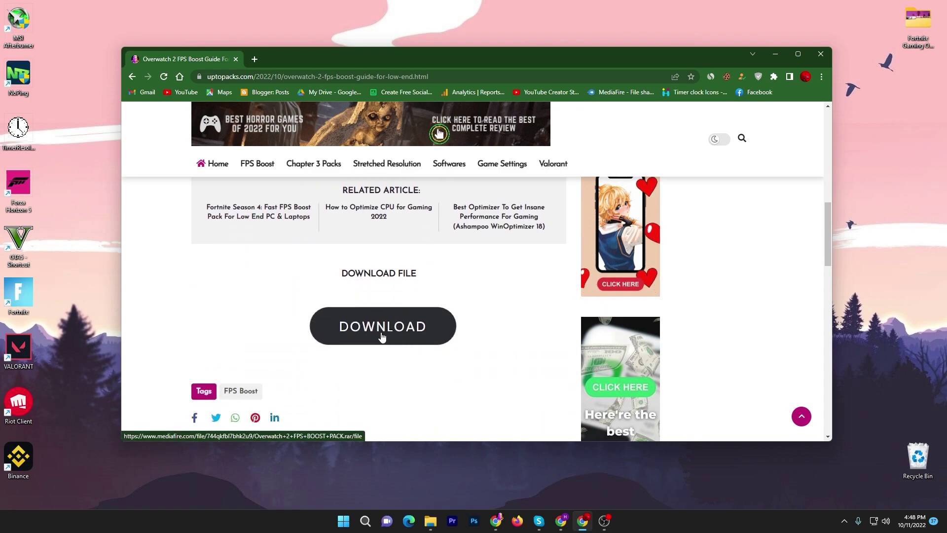
left_click(383, 333)
left_click(192, 53)
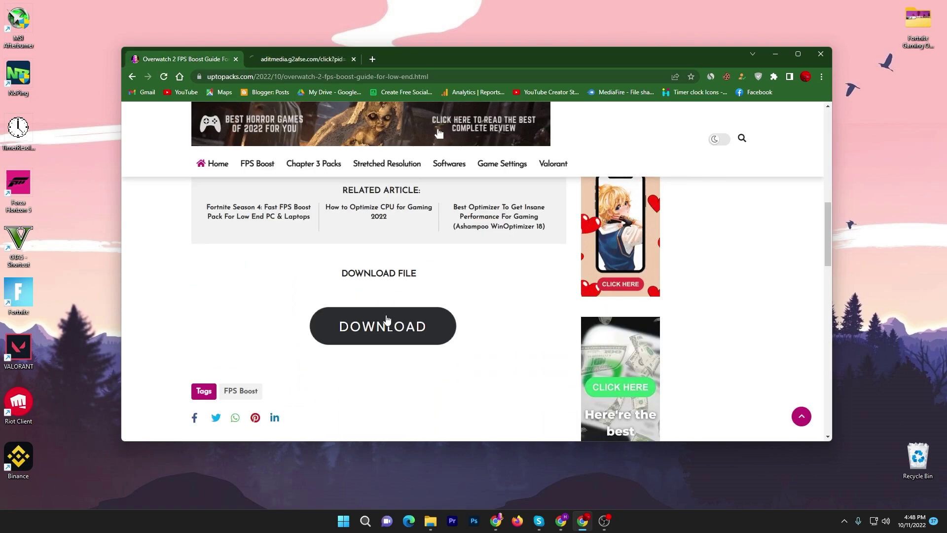
left_click(392, 326)
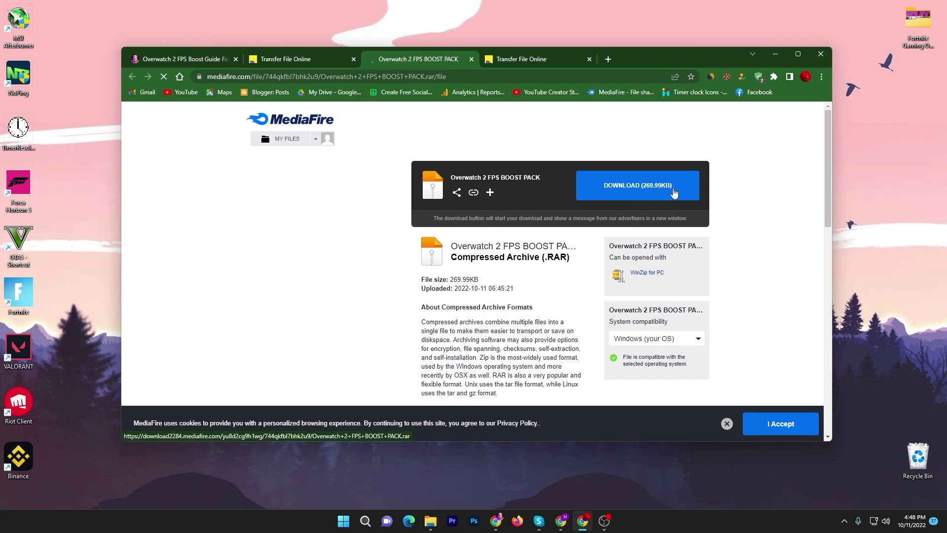
left_click(775, 54)
Extract the Overwatch 2 FPS BOOST PACK By Ripex folder from the archive onto the desktop and close the archive
left_click_drag(289, 45, 510, 155)
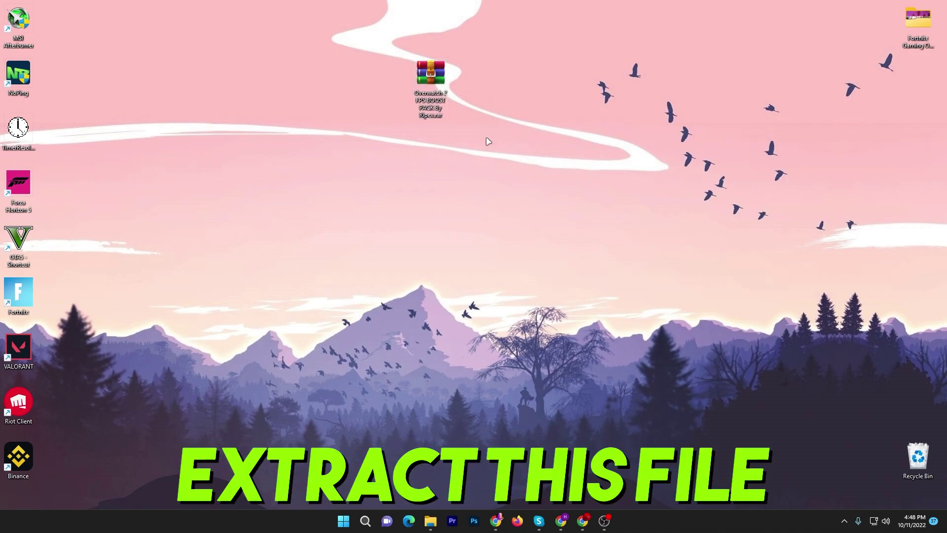
double_click(427, 84)
left_click_drag(74, 158, 420, 199)
left_click(731, 69)
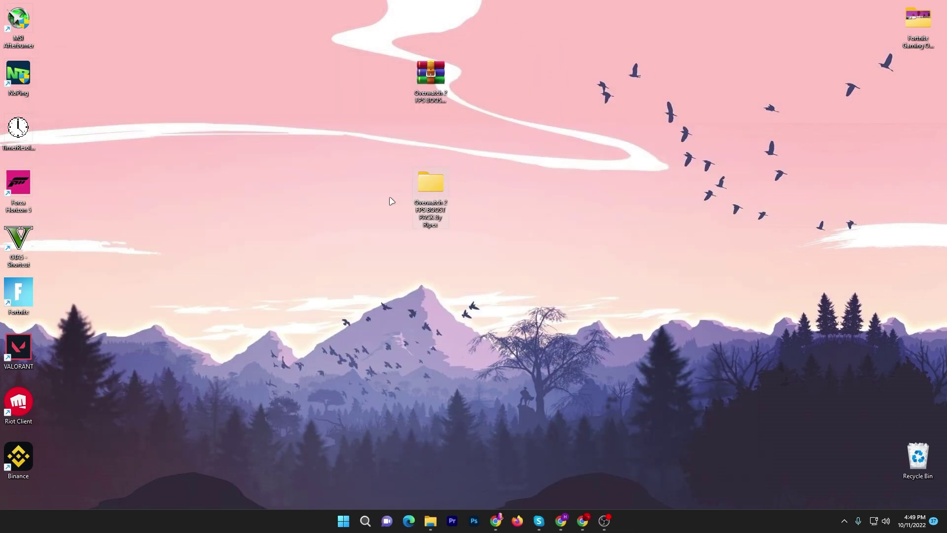
Open the extracted Overwatch 2 FPS BOOST PACK By Ripex folder from the desktop
double_click(432, 189)
left_click_drag(182, 176, 352, 87)
left_click(199, 145)
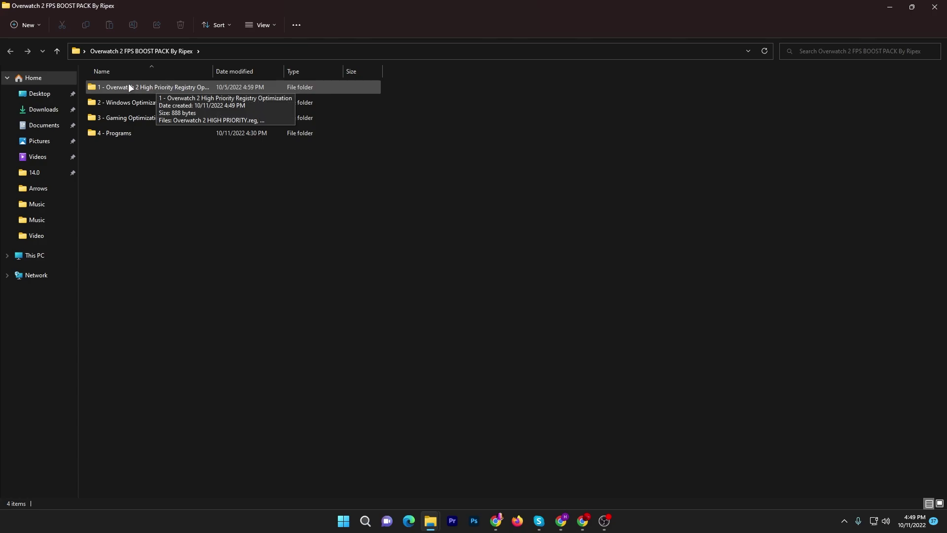
Add Overwatch 2 HIGH PRIORITY.reg from the 1 - Overwatch 2 High Priority Registry Optimization folder to the registry
double_click(179, 87)
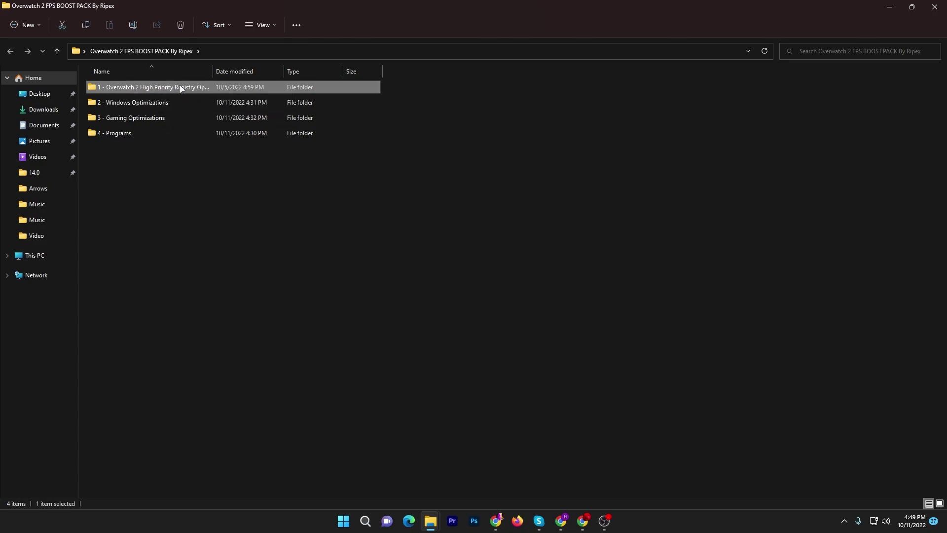
left_click_drag(158, 140, 214, 143)
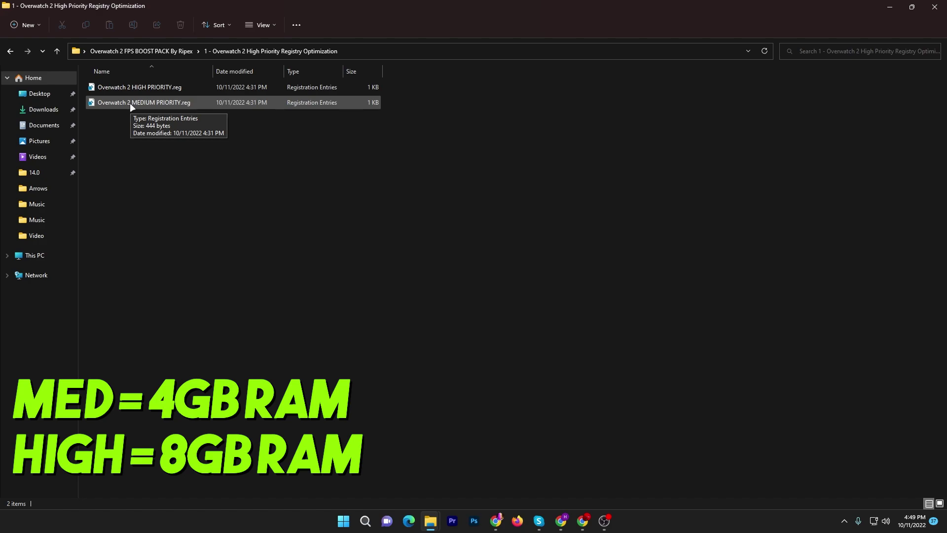
double_click(159, 87)
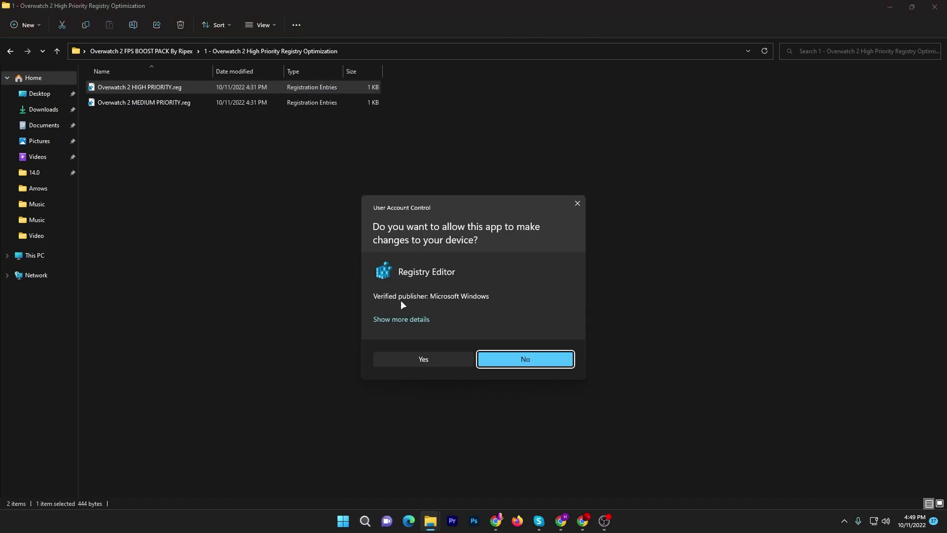
left_click(421, 358)
left_click(544, 274)
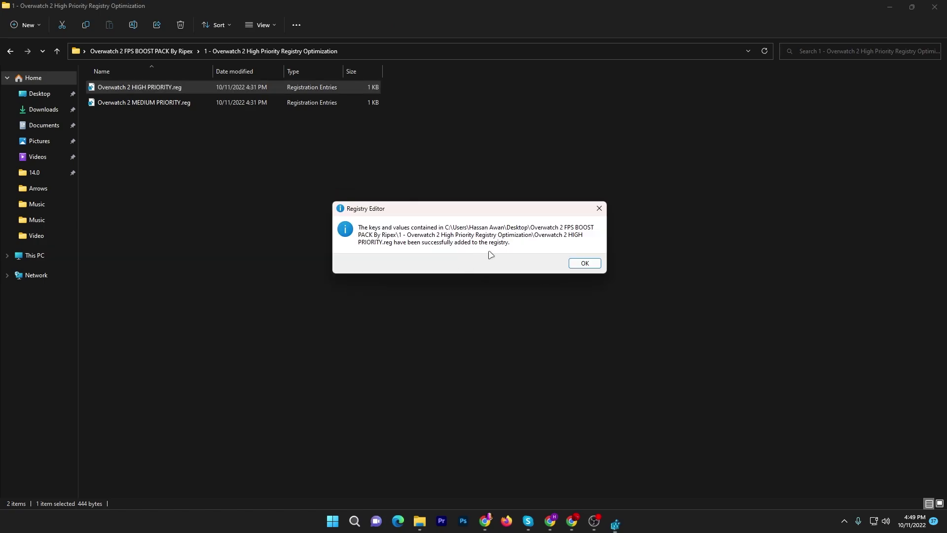
left_click(582, 263)
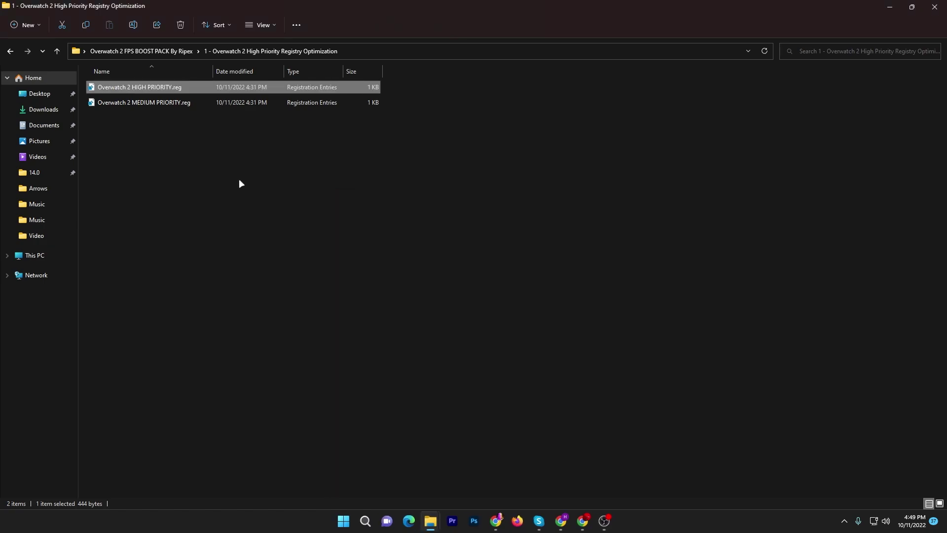
Add Disable Game Bar.reg from the pack's 2 - Windows Optimizations folder to the registry
left_click(135, 51)
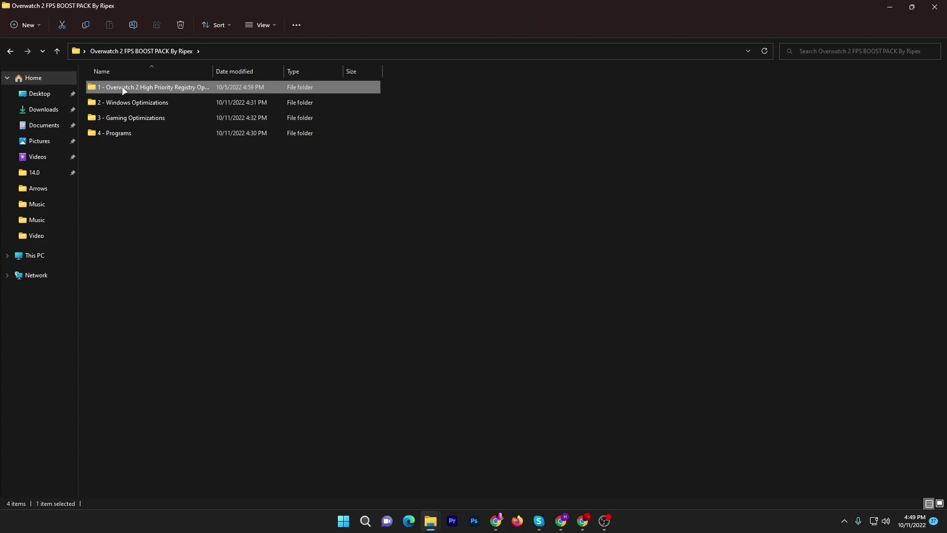
left_click_drag(123, 85, 158, 102)
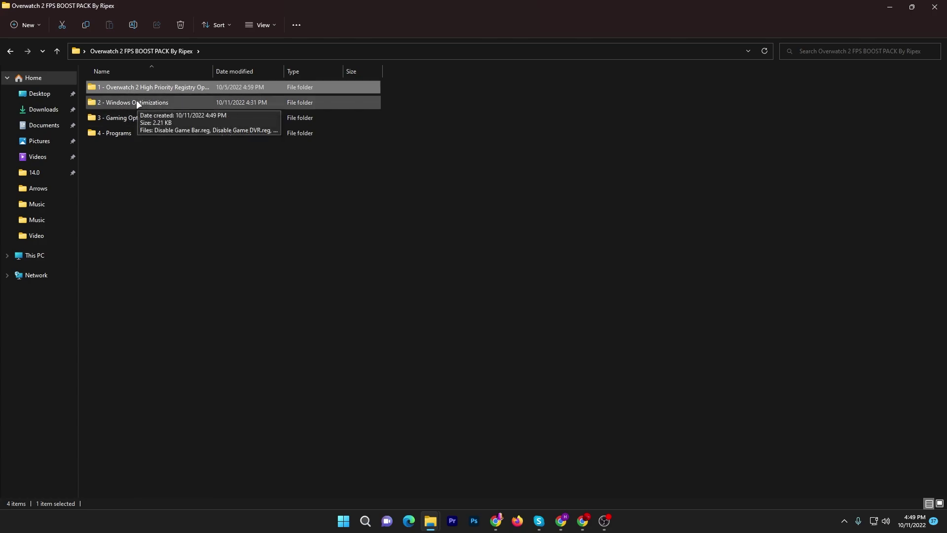
double_click(136, 102)
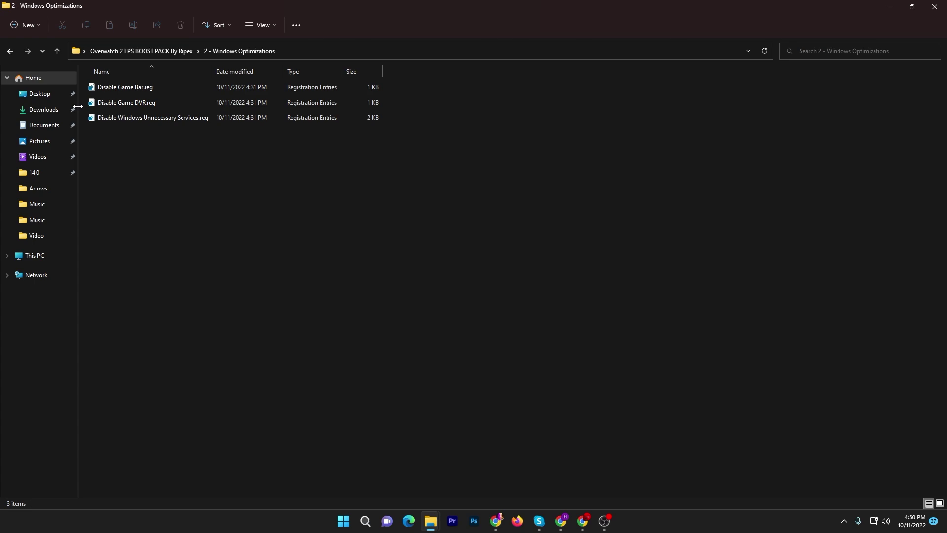
double_click(144, 87)
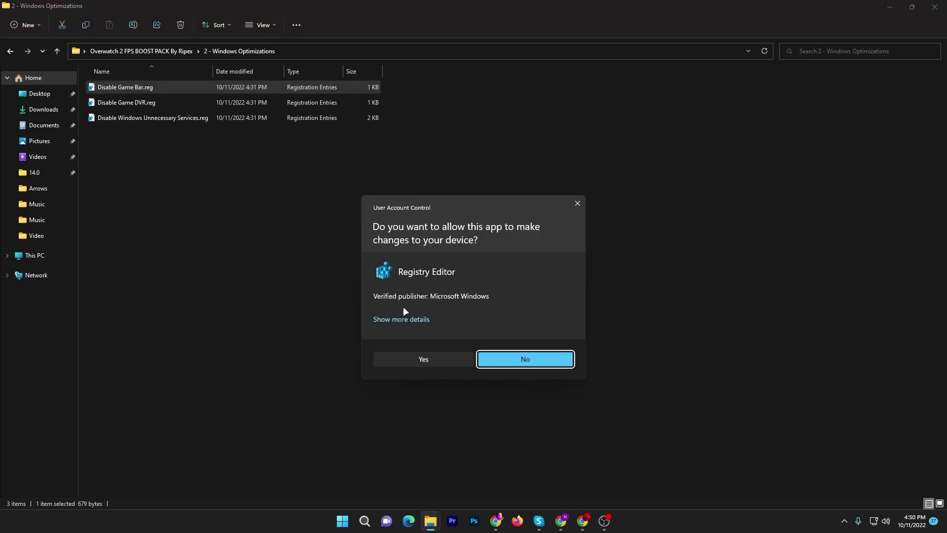
left_click(424, 355)
left_click(548, 274)
left_click(586, 262)
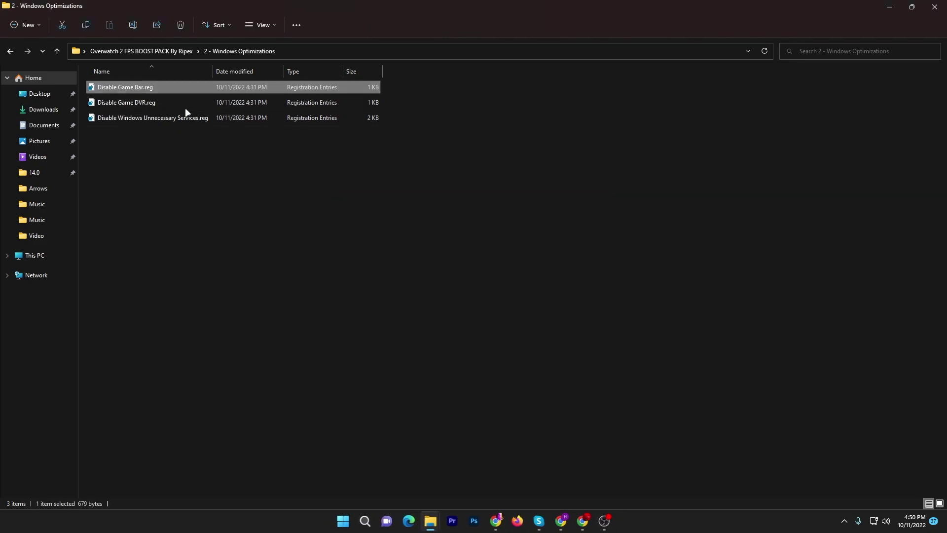
Add Disable Game DVR.reg to the registry, allowing Registry Editor to make changes
double_click(190, 103)
left_click(427, 359)
left_click(547, 274)
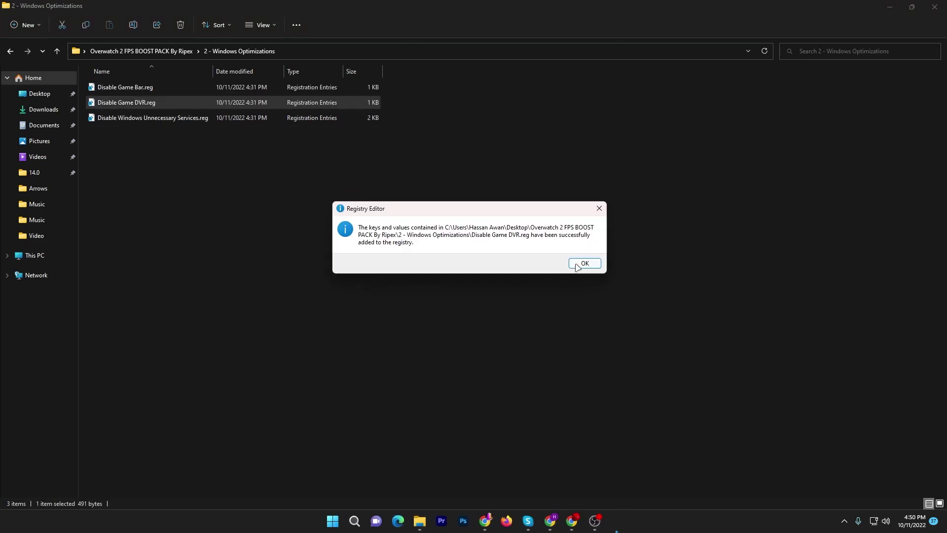
left_click(584, 262)
Add Disable Windows Unnecessary Services.reg to the registry, allowing Registry Editor to make changes
double_click(187, 118)
left_click(427, 359)
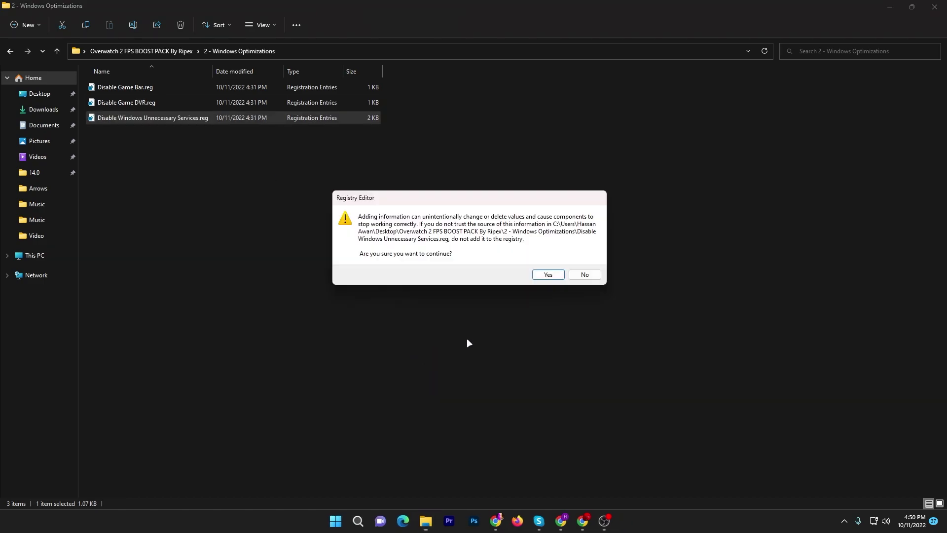
left_click(547, 274)
left_click(585, 261)
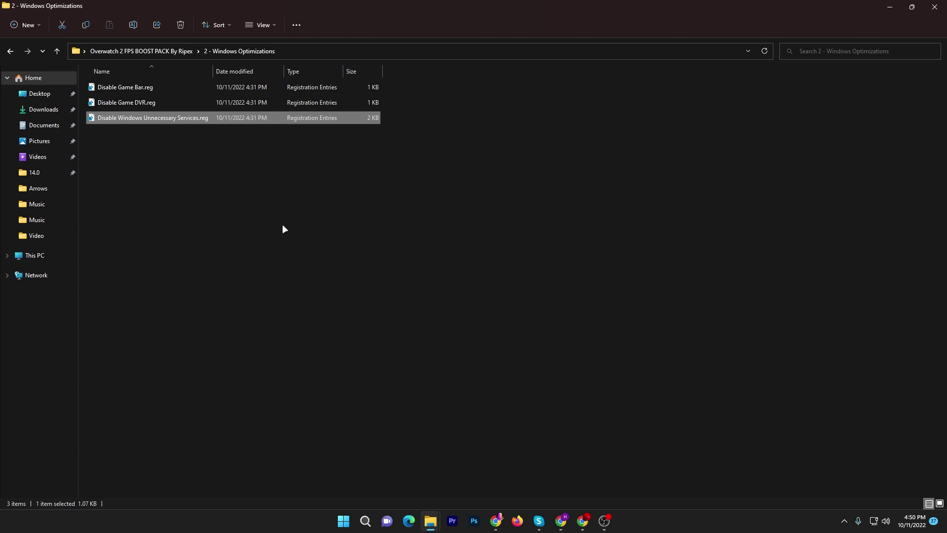
Add Boost System Responsiveness.reg from the pack's 3 - Gaming Optimizations folder to the registry
left_click(129, 51)
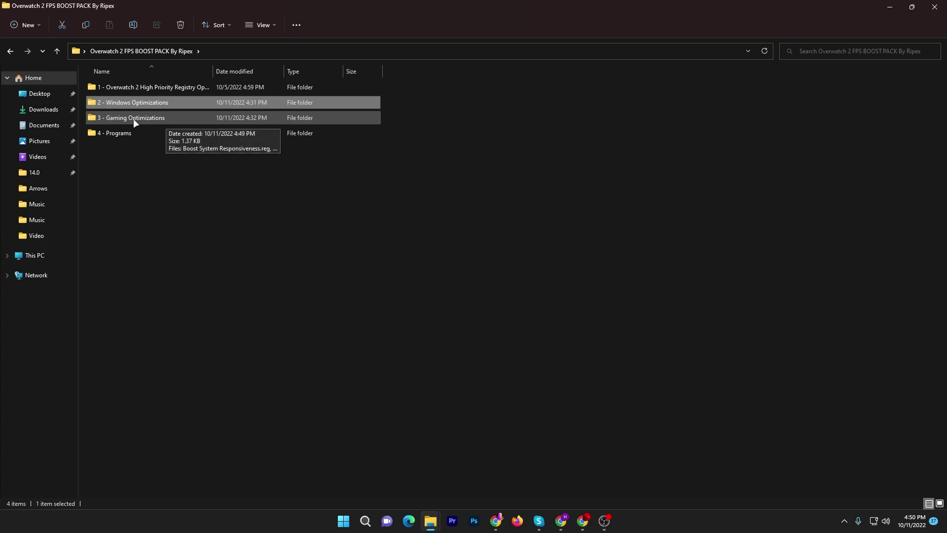
double_click(136, 122)
left_click_drag(123, 154, 164, 170)
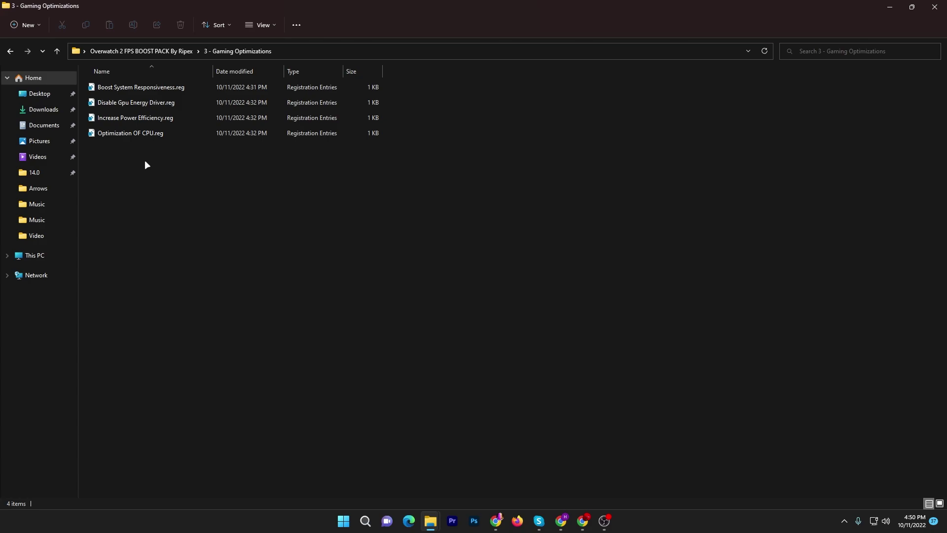
double_click(185, 87)
left_click(427, 362)
left_click(548, 274)
left_click(584, 264)
Add Disable Gpu Energy Driver.reg to the registry, allowing Registry Editor to make changes
double_click(249, 103)
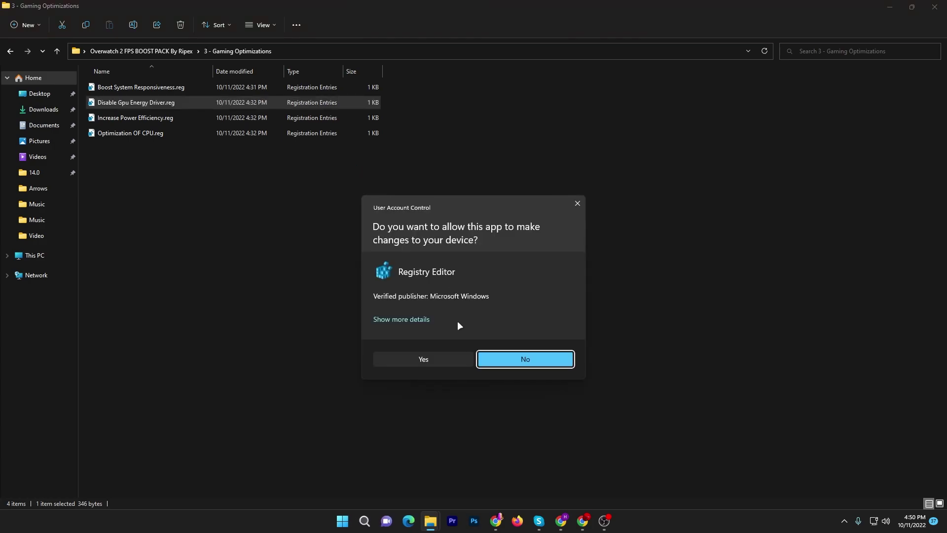
left_click(433, 354)
left_click(547, 272)
left_click(574, 266)
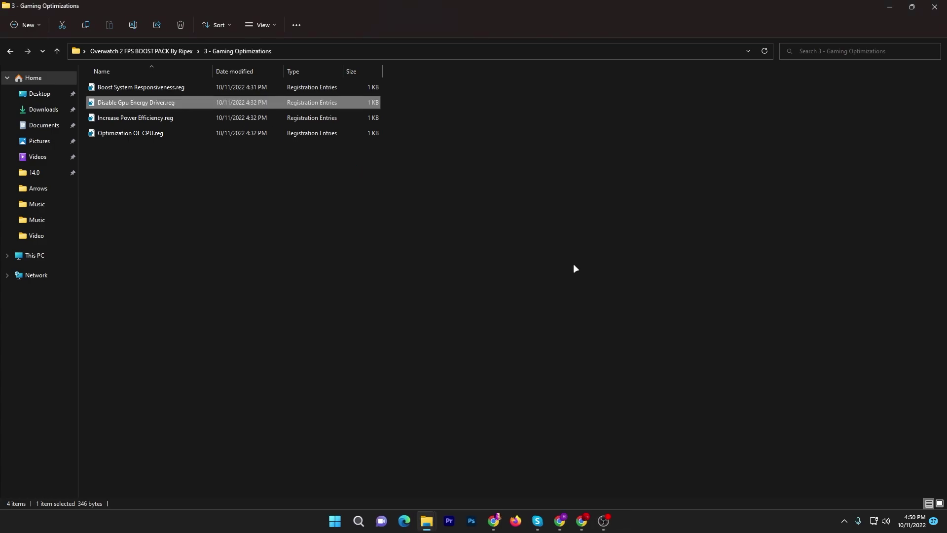
Add Increase Power Efficiency.reg to the registry, allowing Registry Editor to make changes
double_click(211, 120)
left_click(408, 353)
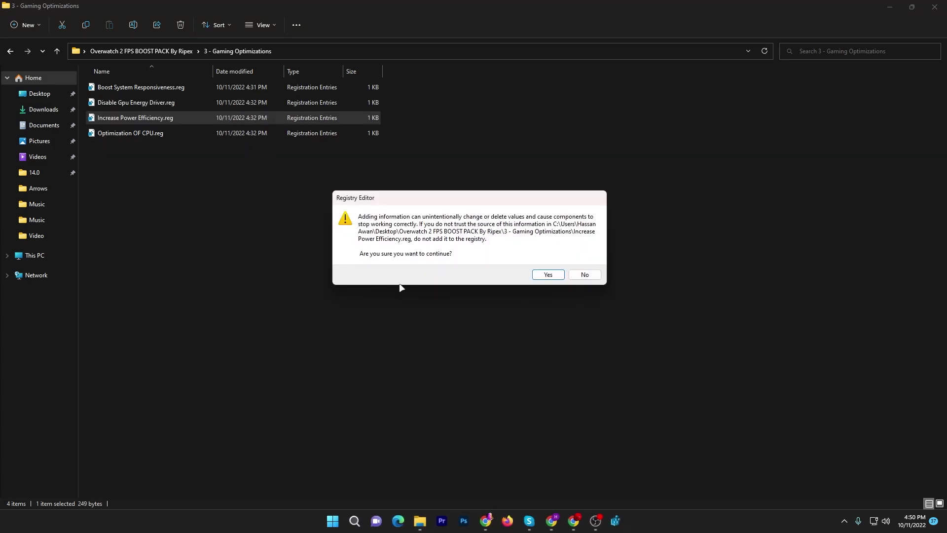
left_click(547, 274)
left_click(583, 266)
Add Optimization OF CPU.reg to the registry, allowing Registry Editor to make changes
double_click(243, 134)
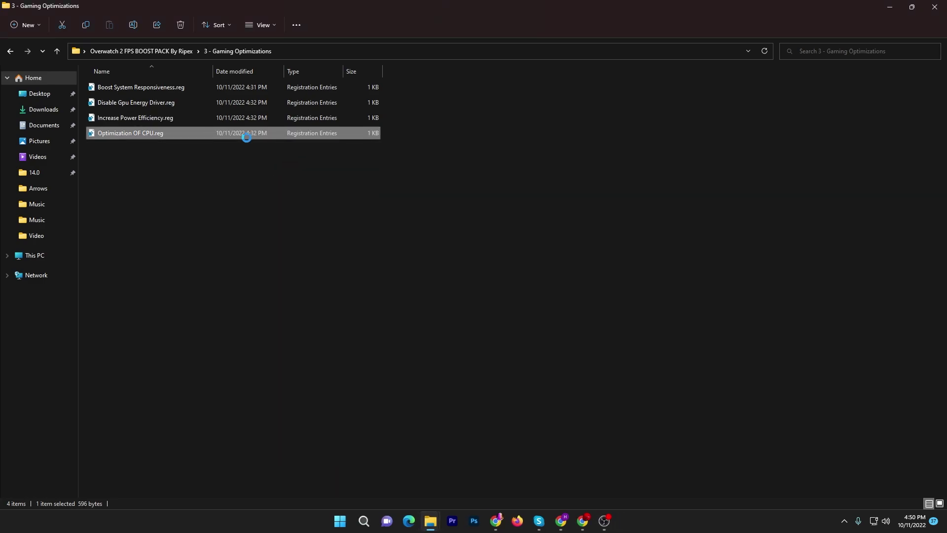
left_click(422, 364)
left_click(547, 273)
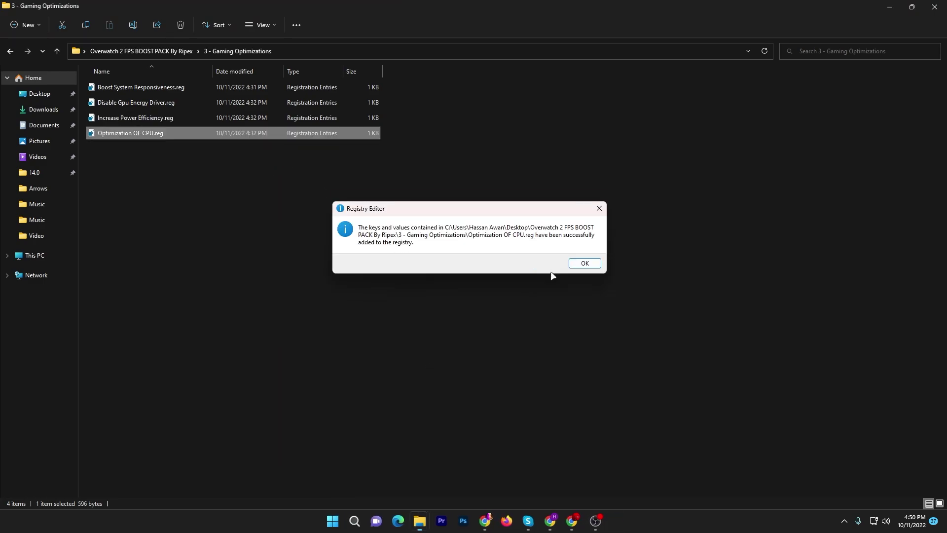
left_click(580, 264)
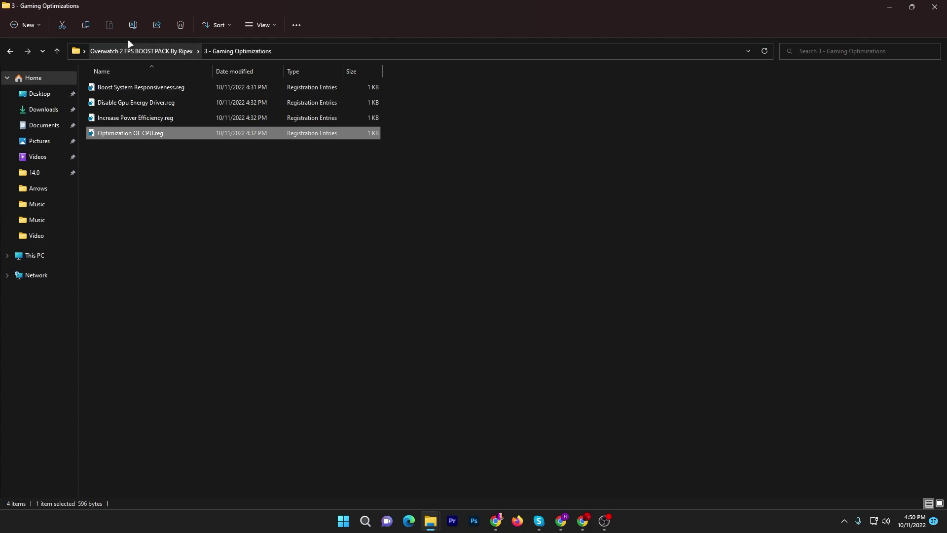
Run MSI Mode Utility 3.0.exe from the pack's 4 - Programs folder as administrator
left_click(144, 50)
left_click_drag(445, 91, 283, 112)
left_click(131, 188)
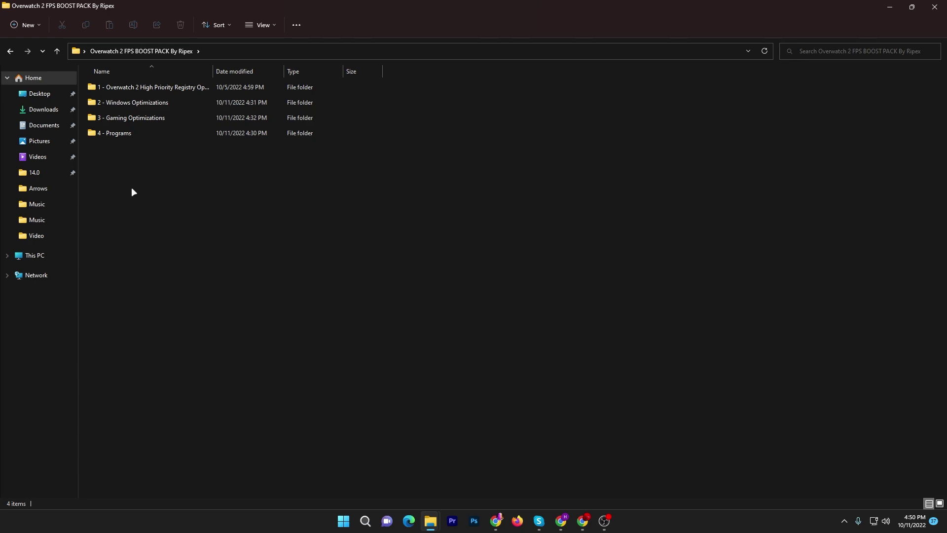
double_click(123, 133)
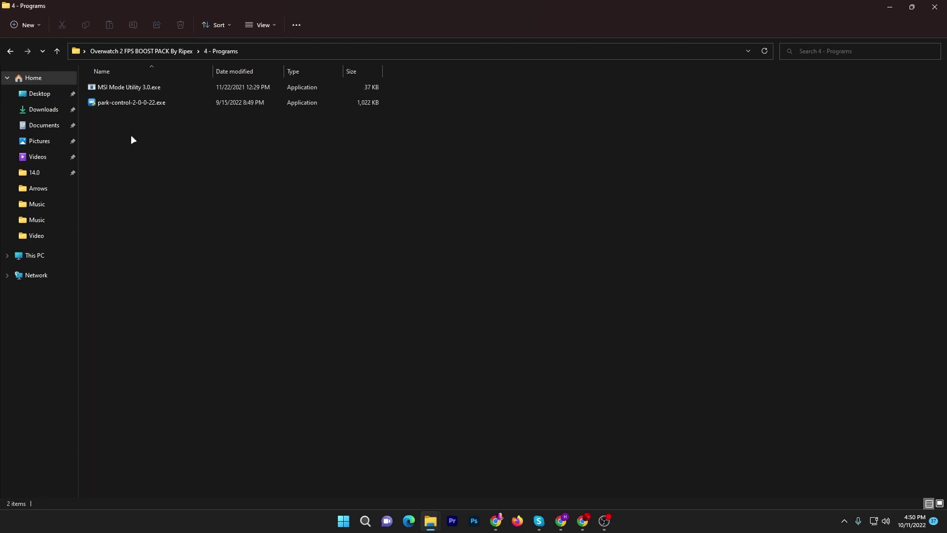
left_click_drag(97, 130, 185, 127)
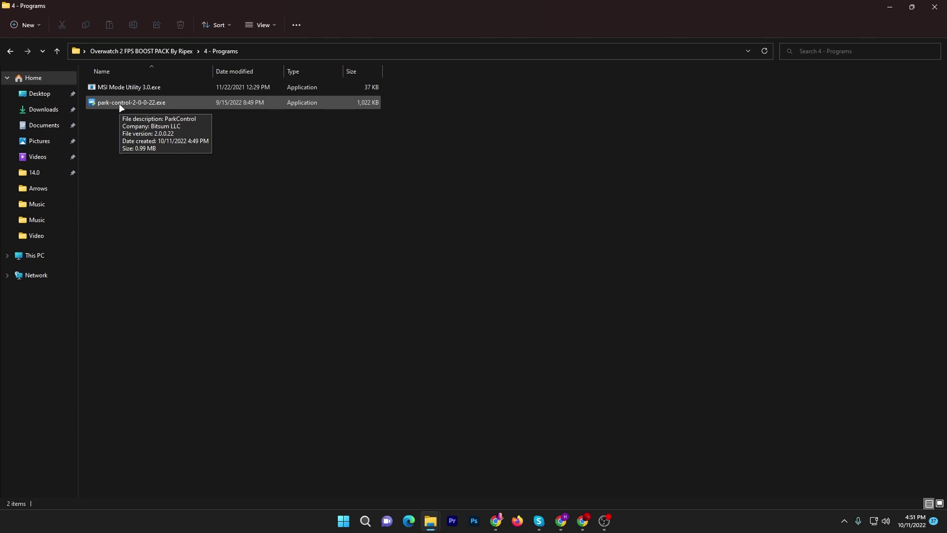
right_click(117, 86)
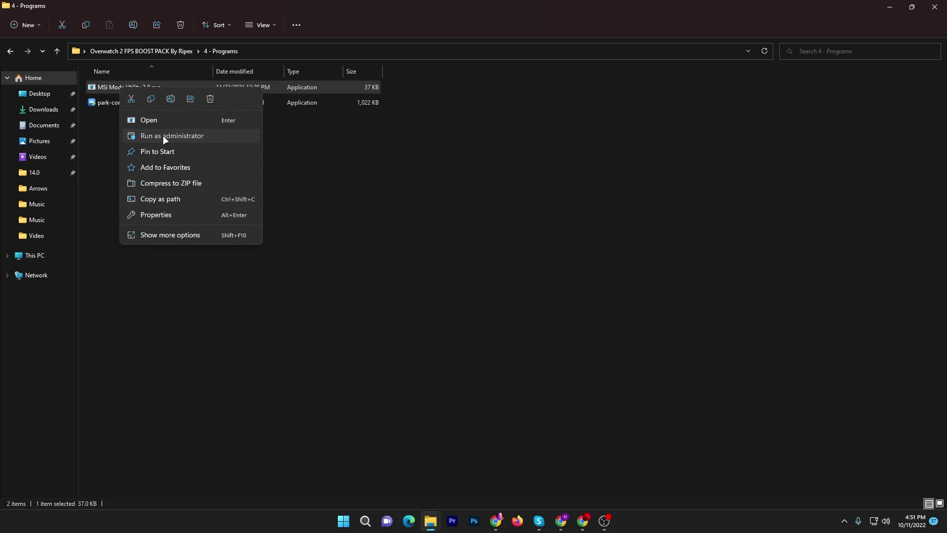
left_click(162, 135)
left_click(413, 371)
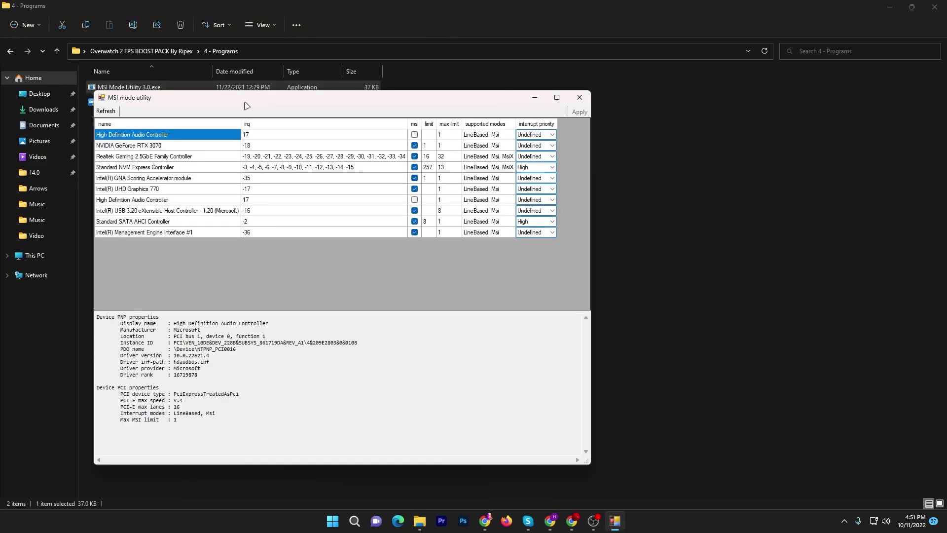
Enable MSI mode for the NVIDIA GeForce RTX 3070, choose its interrupt priority, apply the changes and close the utility
left_click_drag(220, 102, 347, 90)
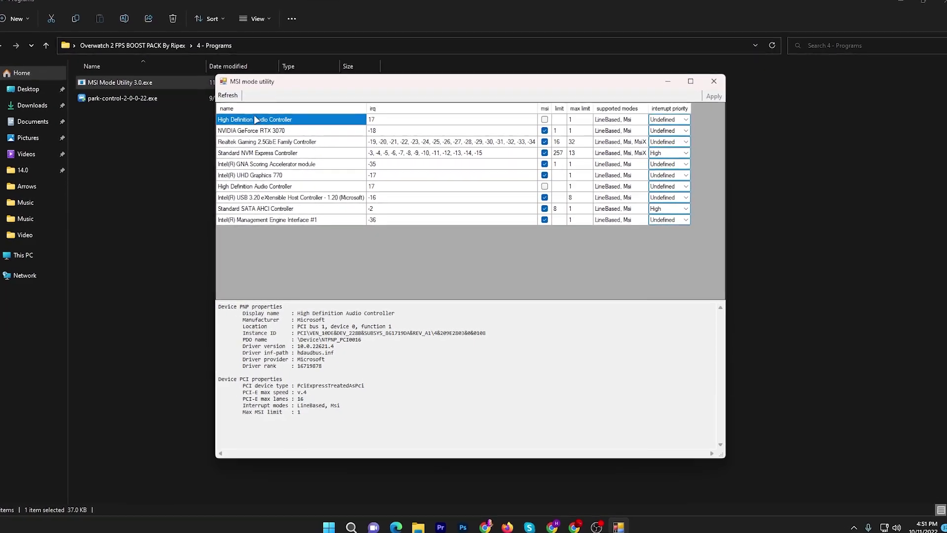
left_click(250, 130)
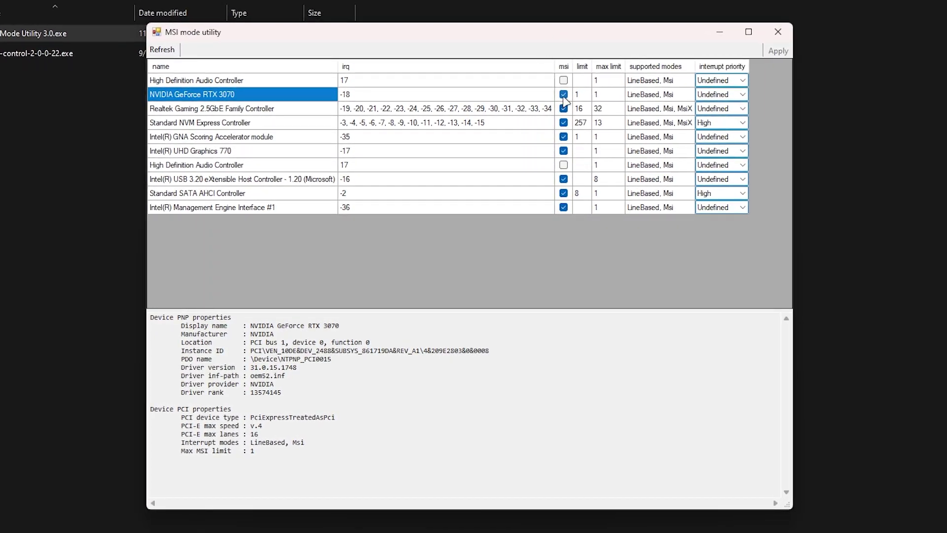
left_click(563, 95)
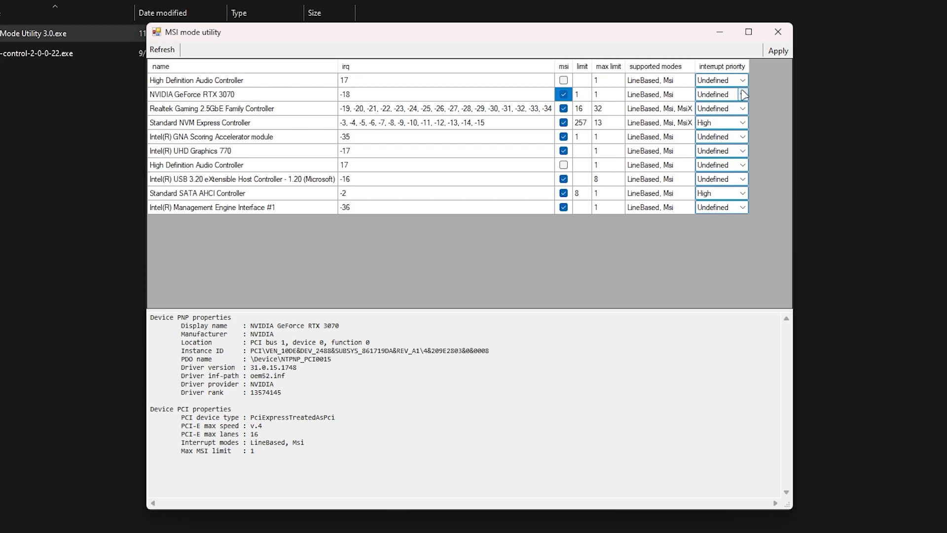
left_click(721, 95)
left_click(708, 131)
left_click(777, 51)
left_click(778, 32)
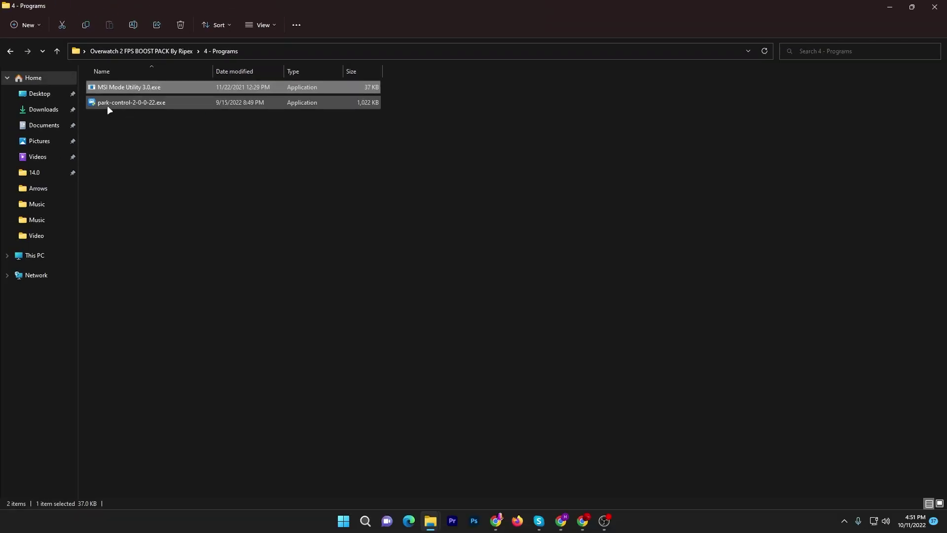
double_click(170, 103)
left_click(413, 362)
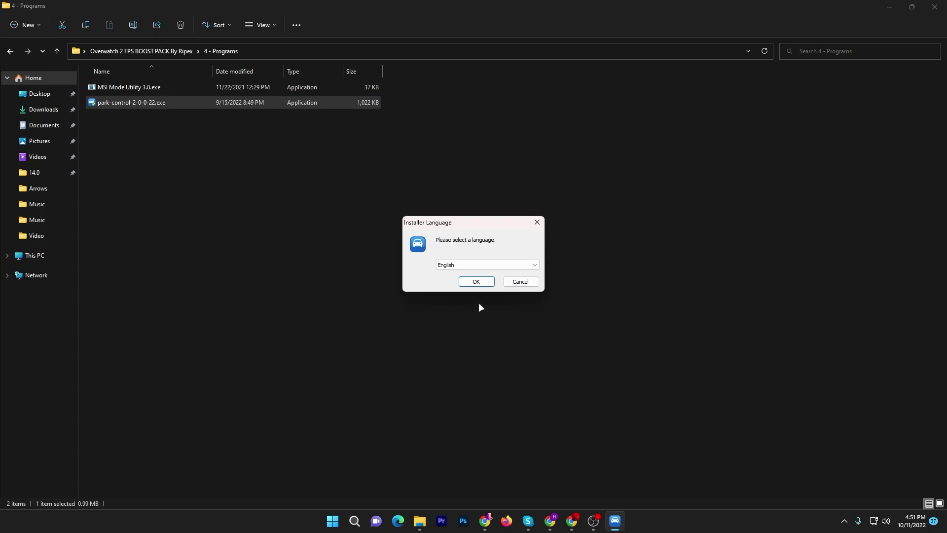
left_click(476, 281)
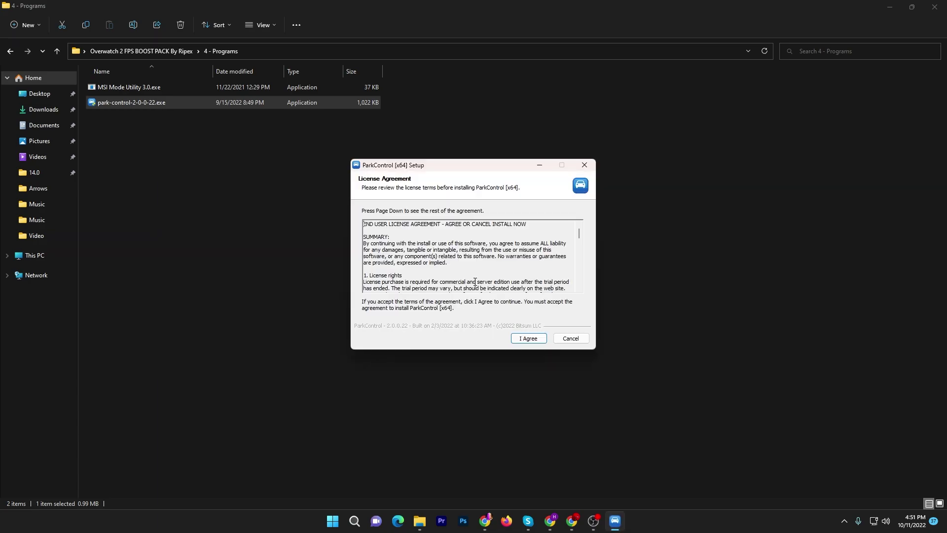
left_click(531, 339)
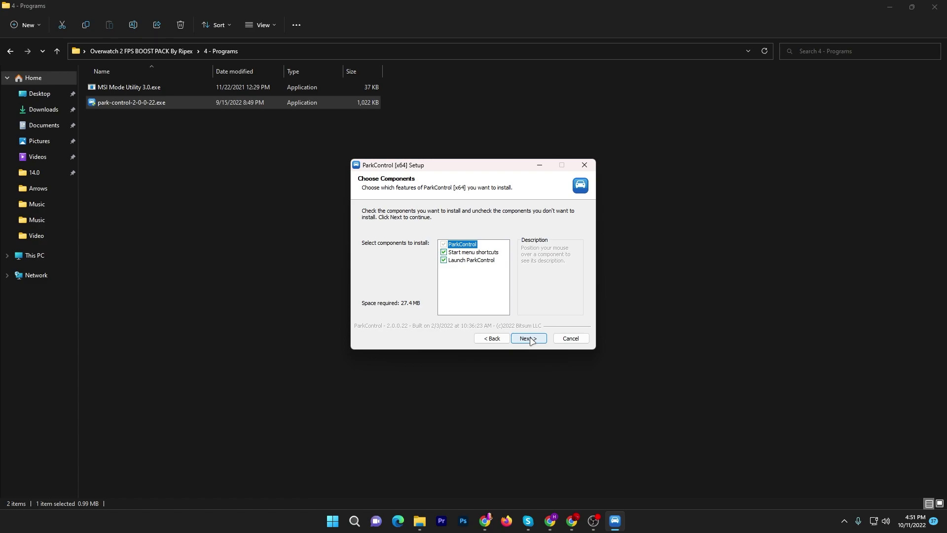
left_click(528, 341)
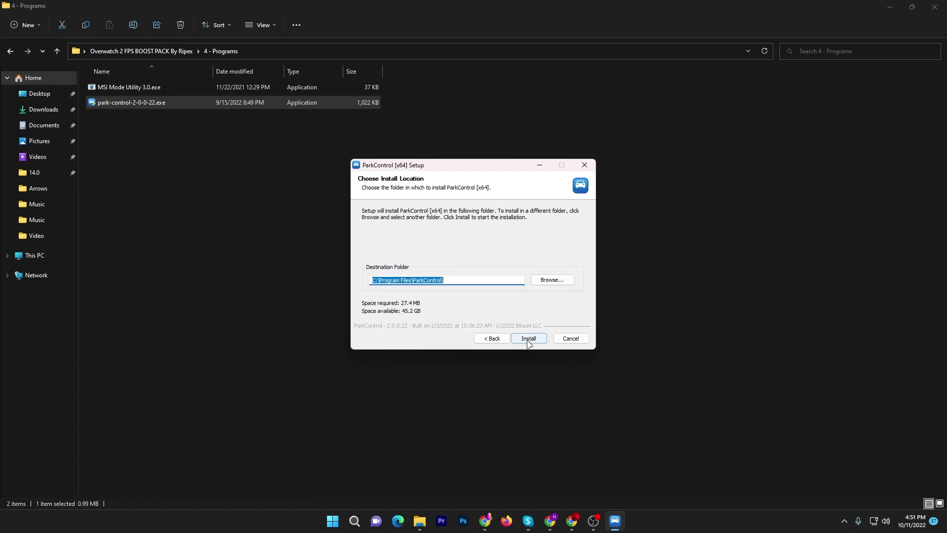
left_click(571, 338)
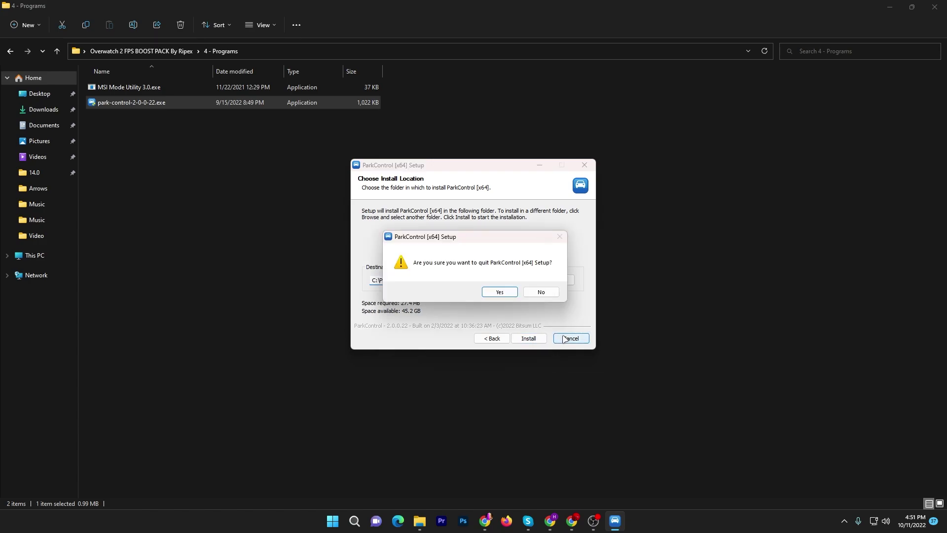
left_click(499, 293)
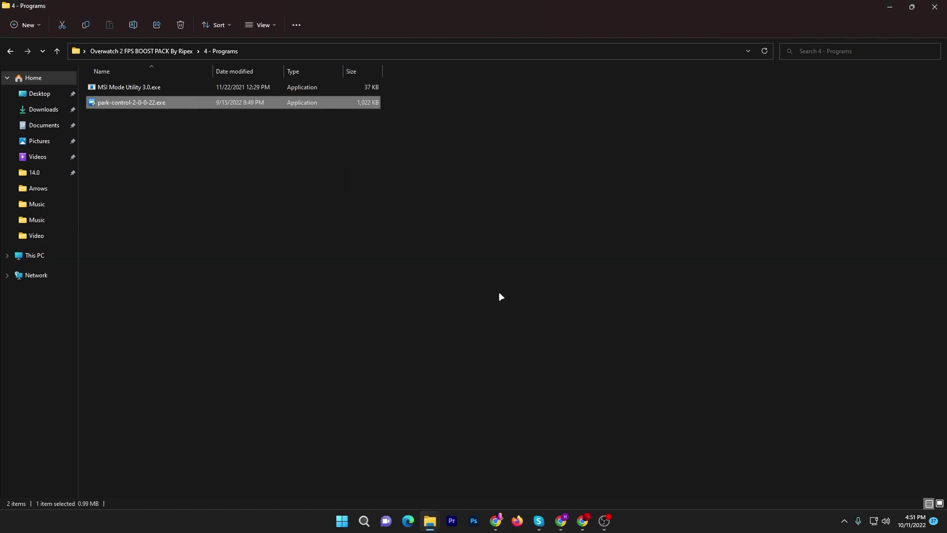
Open the installed ParkControl and apply the CPU settings for the Bitsum Highest Performance power profile
left_click(844, 521)
left_click(815, 458)
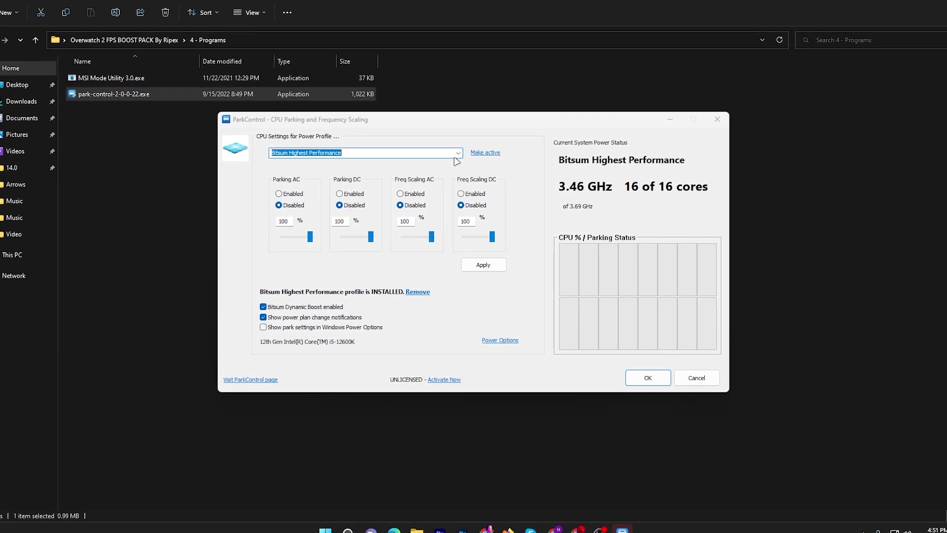
left_click(455, 156)
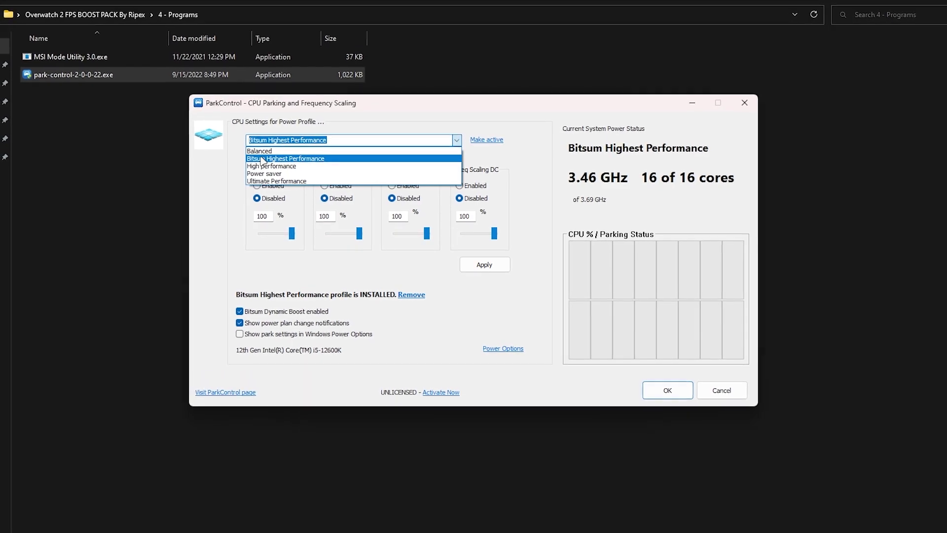
left_click(321, 161)
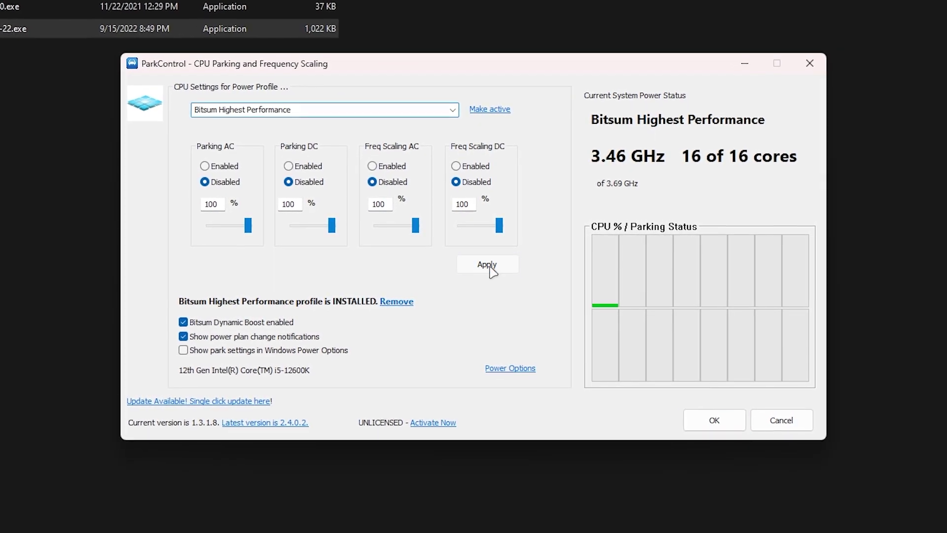
left_click(488, 273)
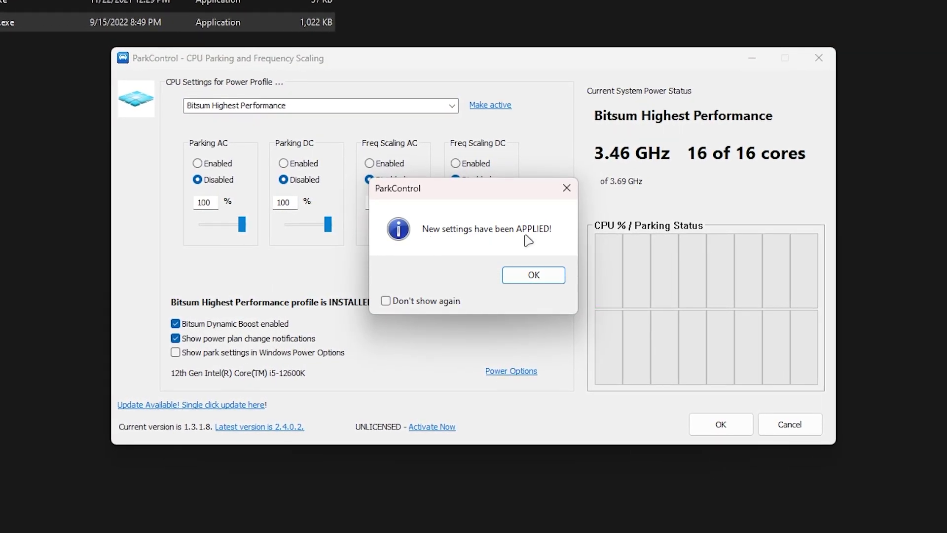
left_click(529, 274)
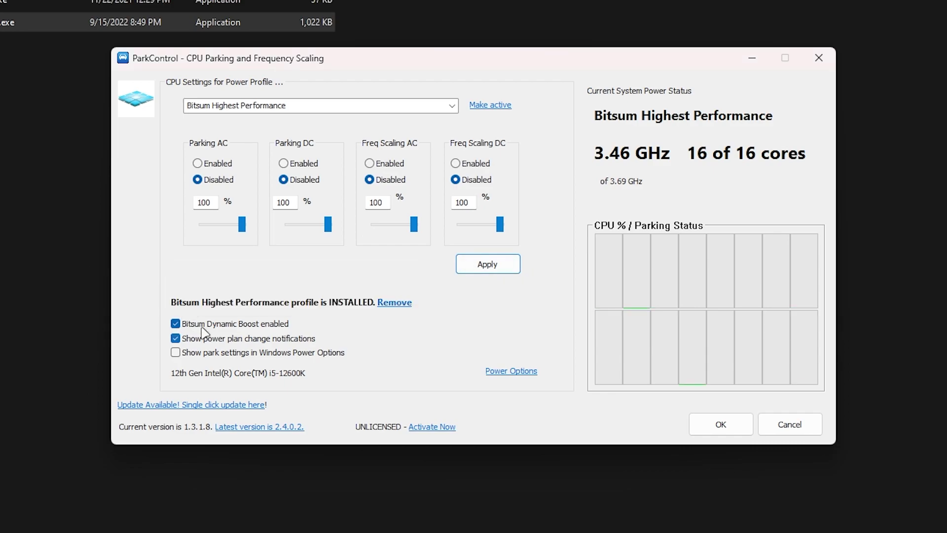
Configure Bitsum Dynamic Boost to use Bitsum Highest Performance when the PC is idle, and save the ParkControl settings
left_click(177, 325)
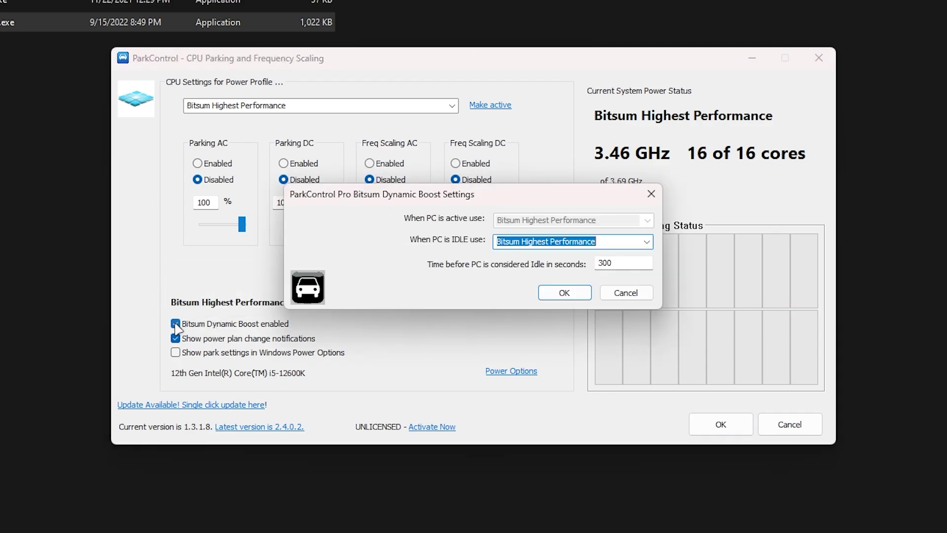
left_click(646, 241)
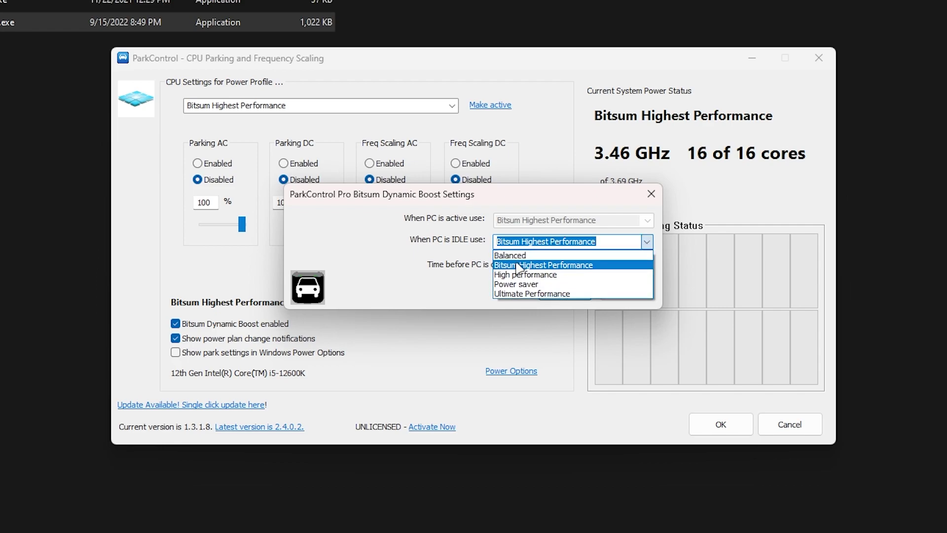
left_click(554, 266)
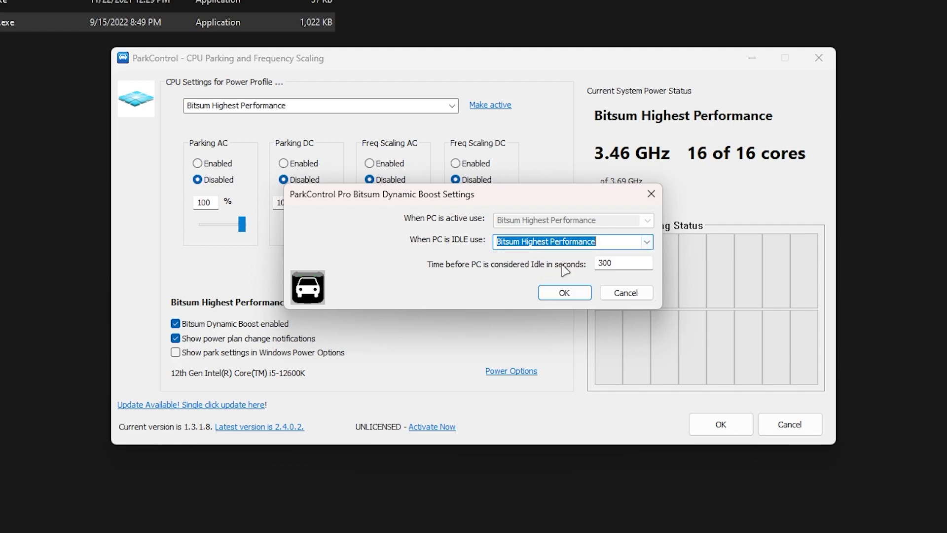
left_click(567, 294)
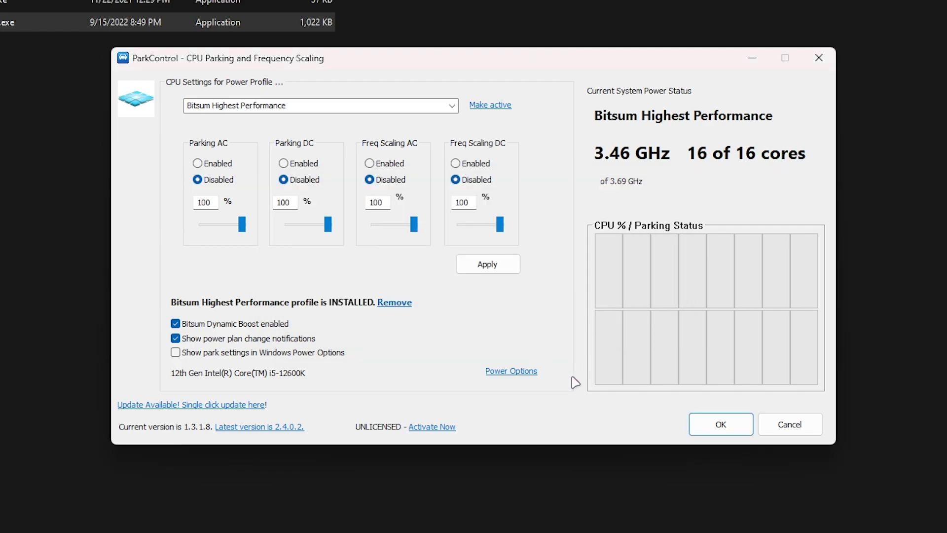
left_click(721, 423)
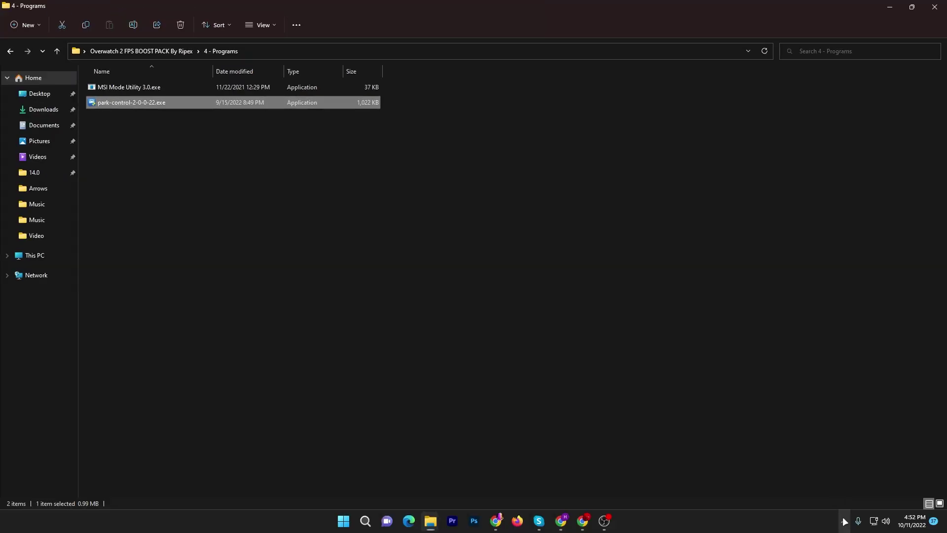
Close the 4 - Programs folder and open the Local Group Policy Editor by running GPEDIT.MSC
left_click(845, 521)
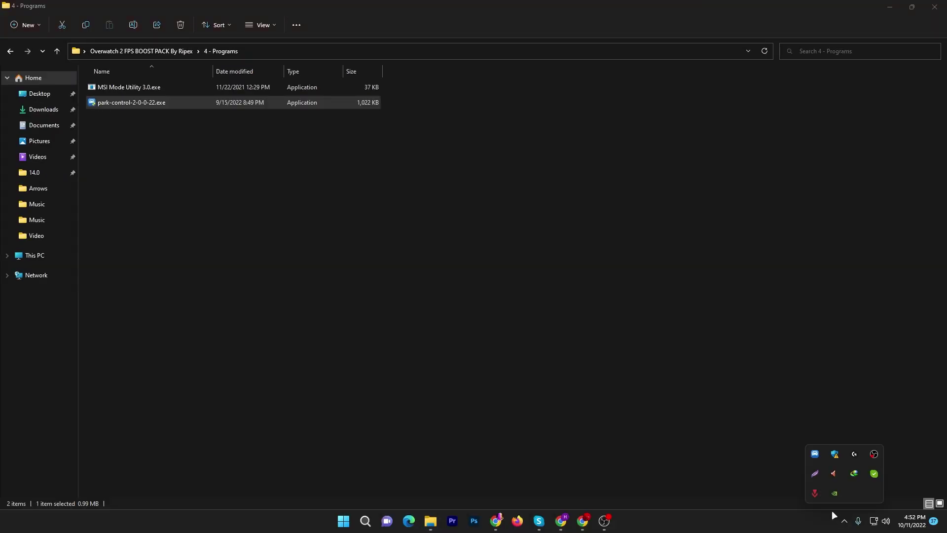
left_click(926, 7)
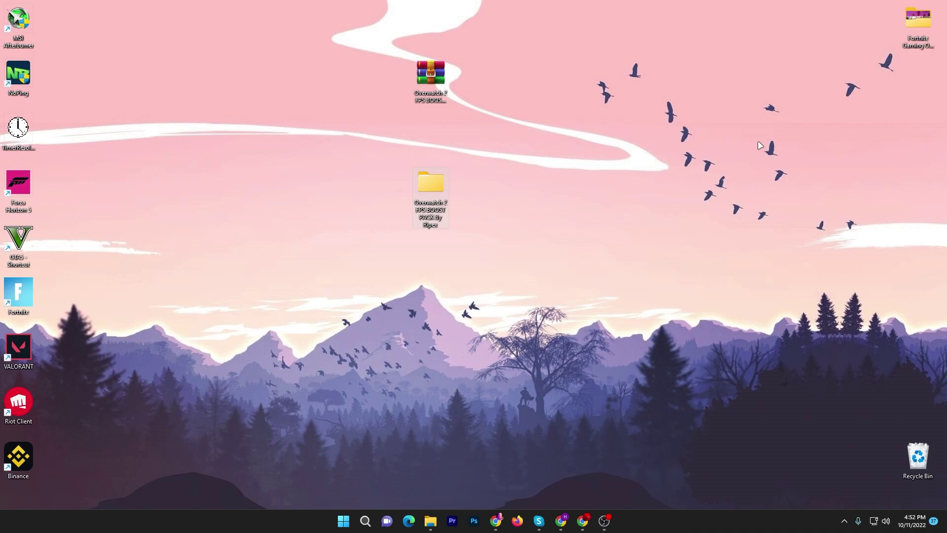
key("super+r")
left_click_drag(102, 408, 449, 248)
left_click(462, 292)
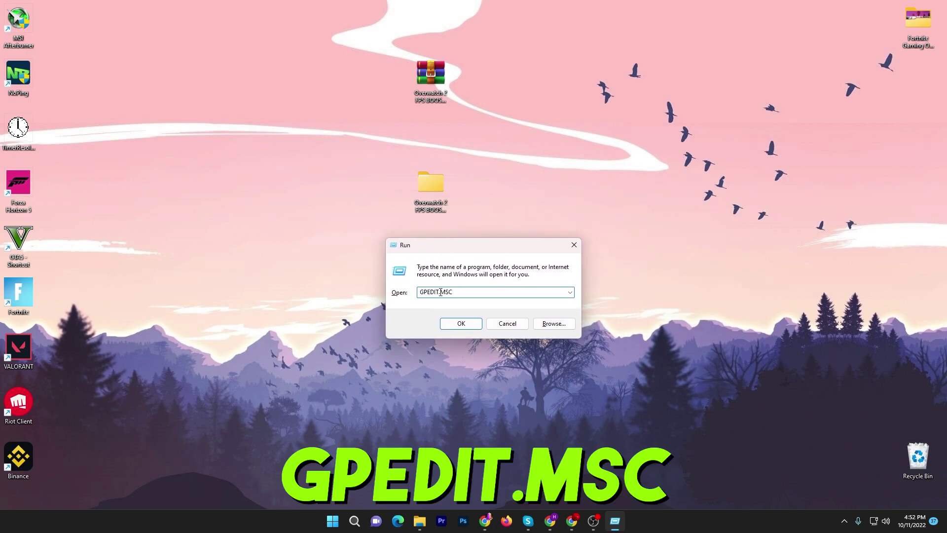
left_click(461, 323)
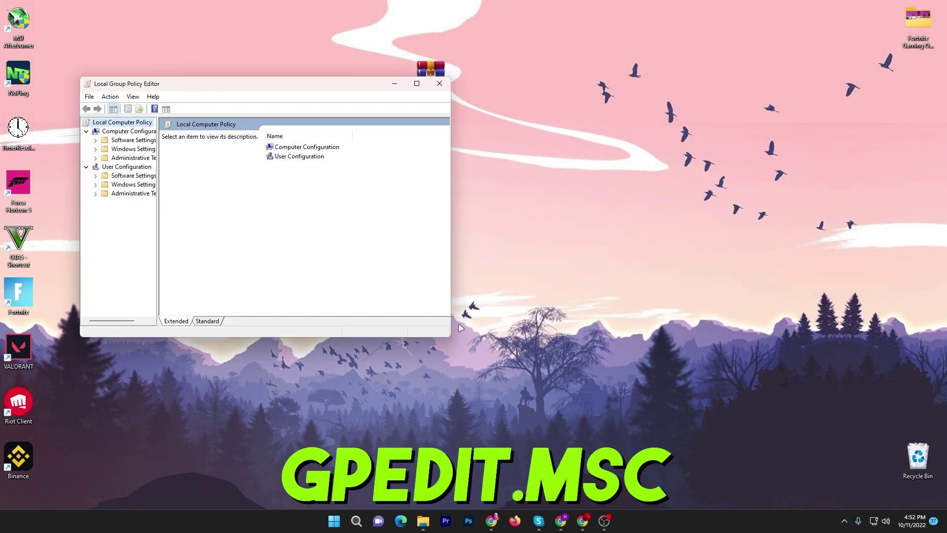
Open the App Privacy policies in Windows Components under Computer Configuration's Administrative Templates
left_click_drag(255, 88, 410, 118)
left_click(289, 187)
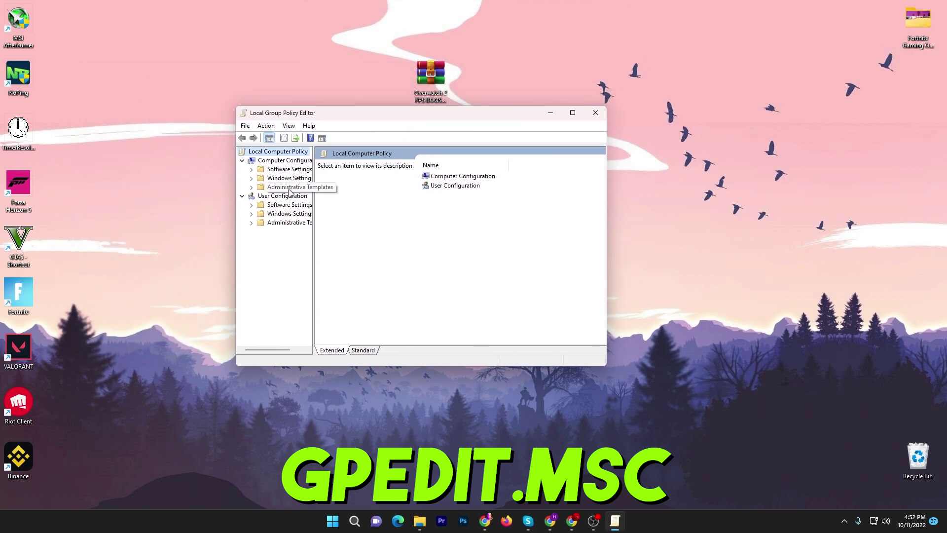
double_click(450, 242)
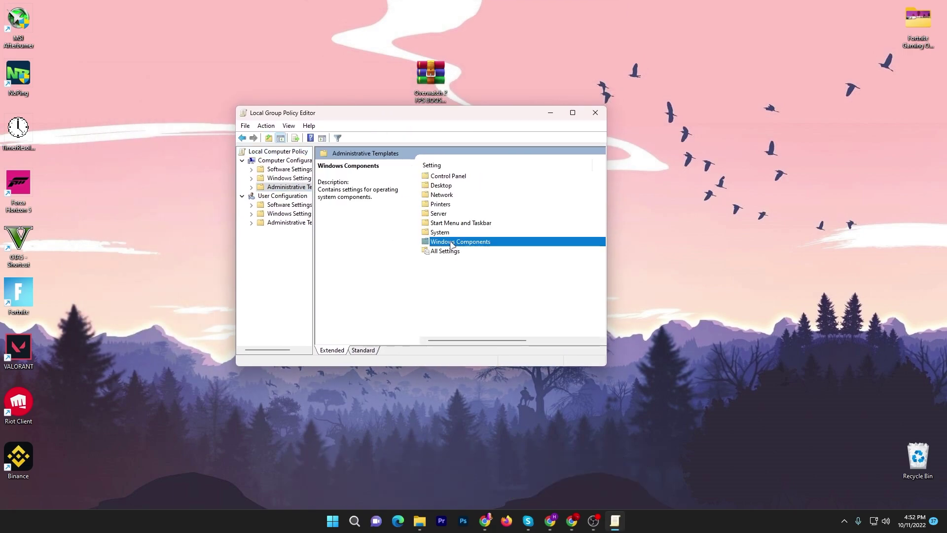
double_click(444, 204)
scroll(496, 276, "down", 3)
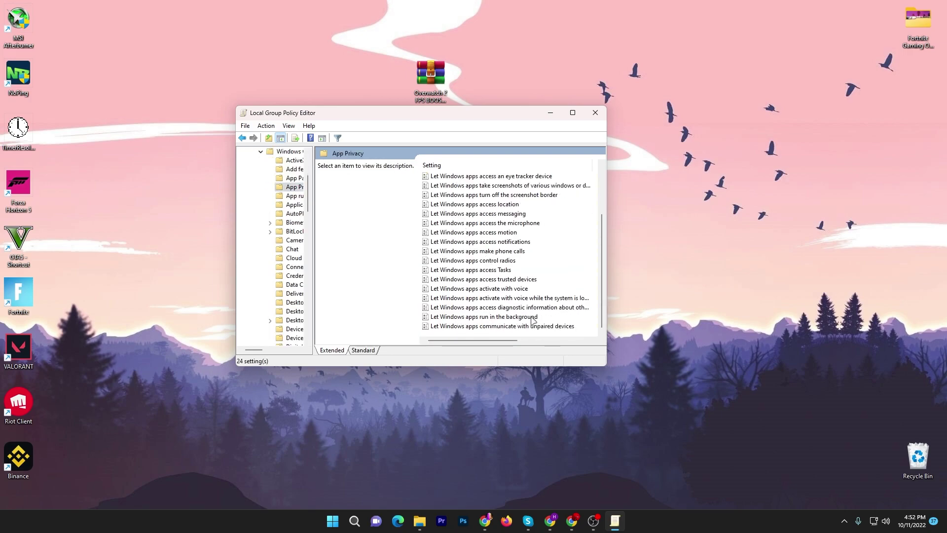
Set the policy "Let Windows apps run in the background" to Enabled with Force Deny for all apps, then close the policy editor
double_click(505, 318)
left_click_drag(248, 47, 459, 96)
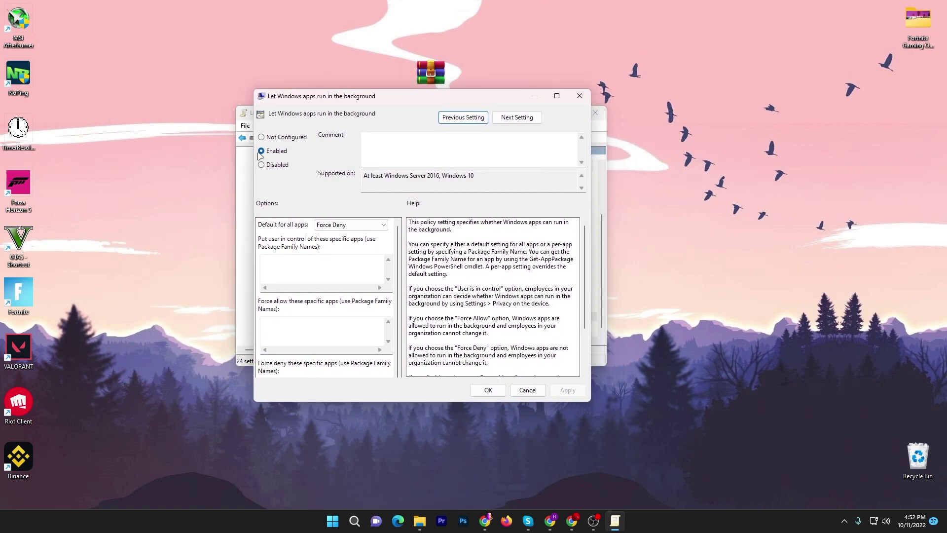
left_click(345, 224)
left_click(331, 252)
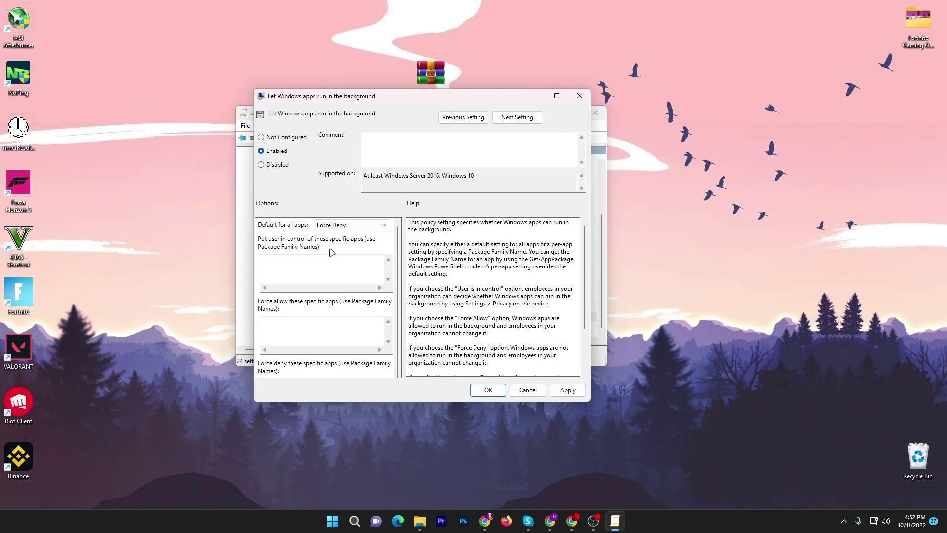
left_click(488, 390)
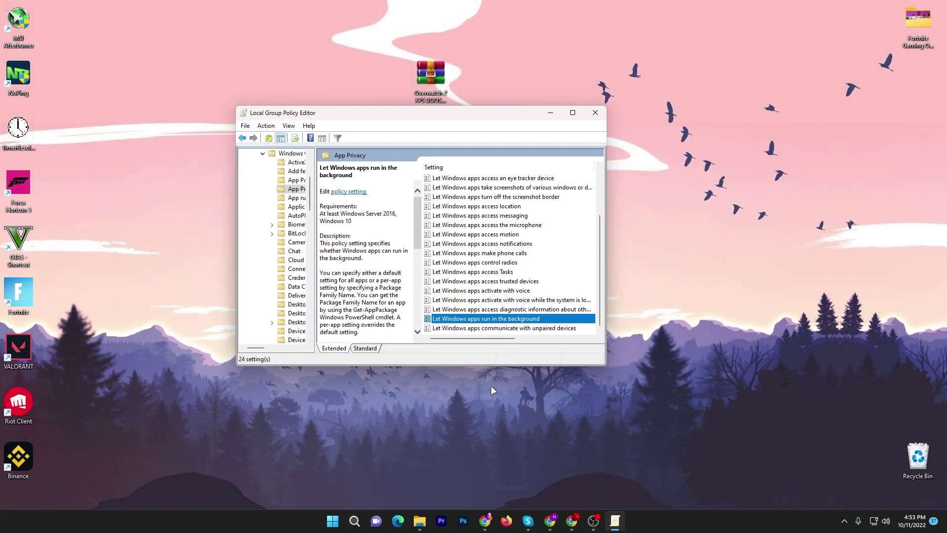
left_click(593, 113)
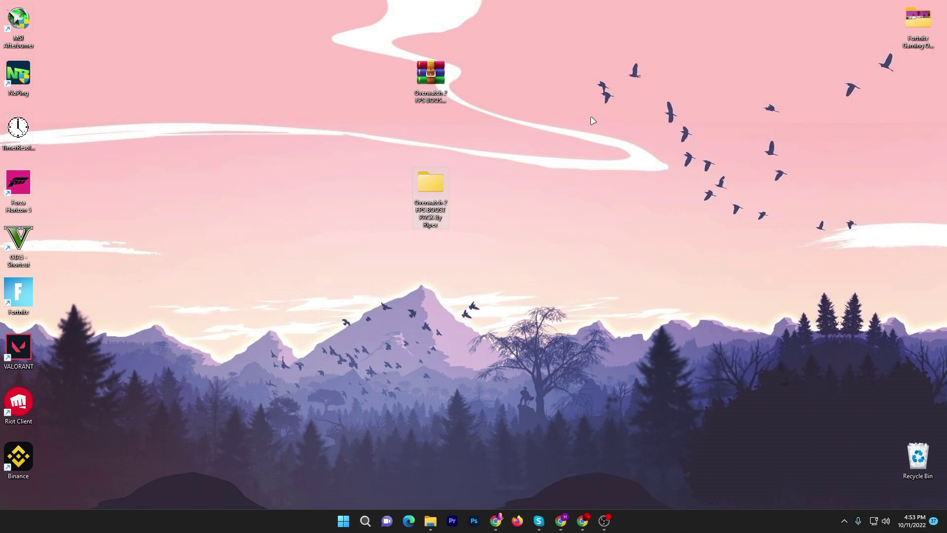
Open System Configuration by running MSCONFIG
key("super+r")
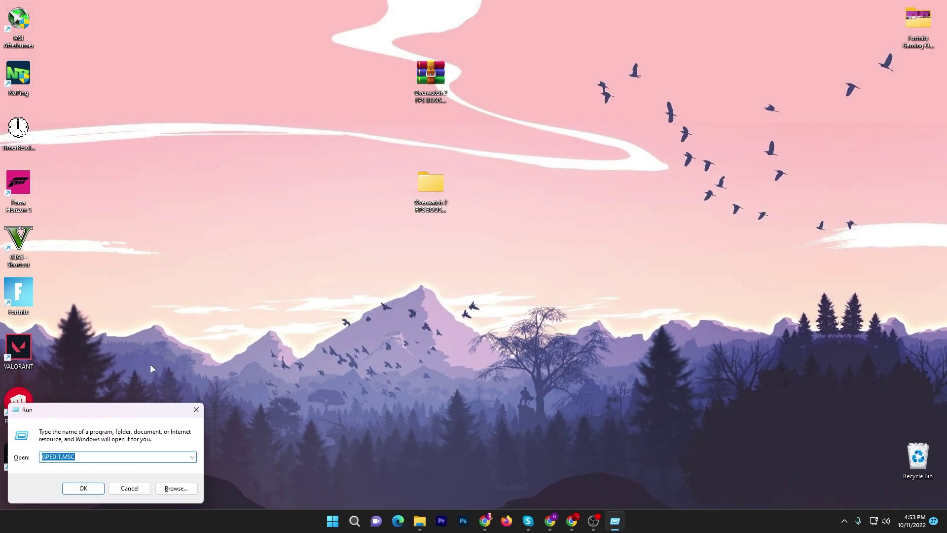
left_click_drag(96, 411, 543, 249)
type("MSCONFIG")
key("Return")
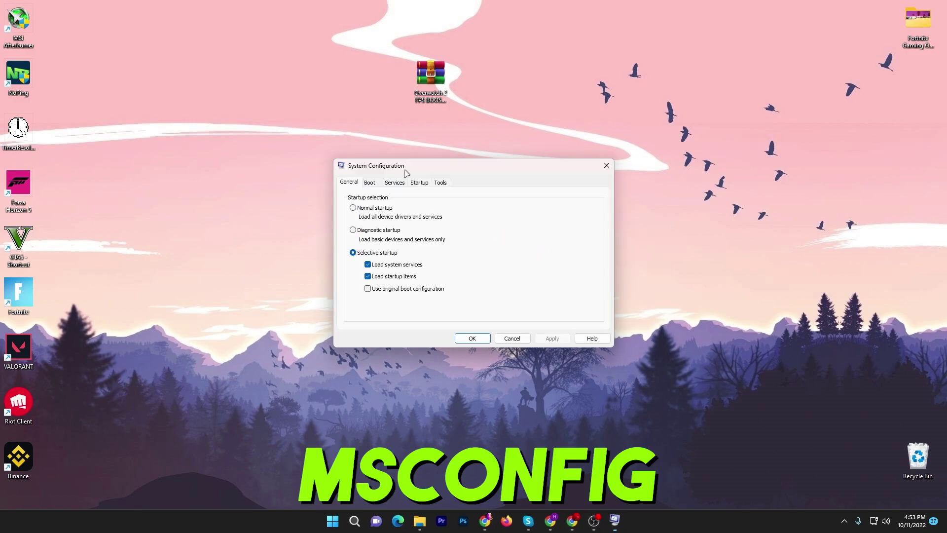
Set the number of processors to 16 in the advanced boot options, then apply and close System Configuration
left_click(371, 183)
left_click(380, 255)
left_click(389, 184)
left_click(444, 196)
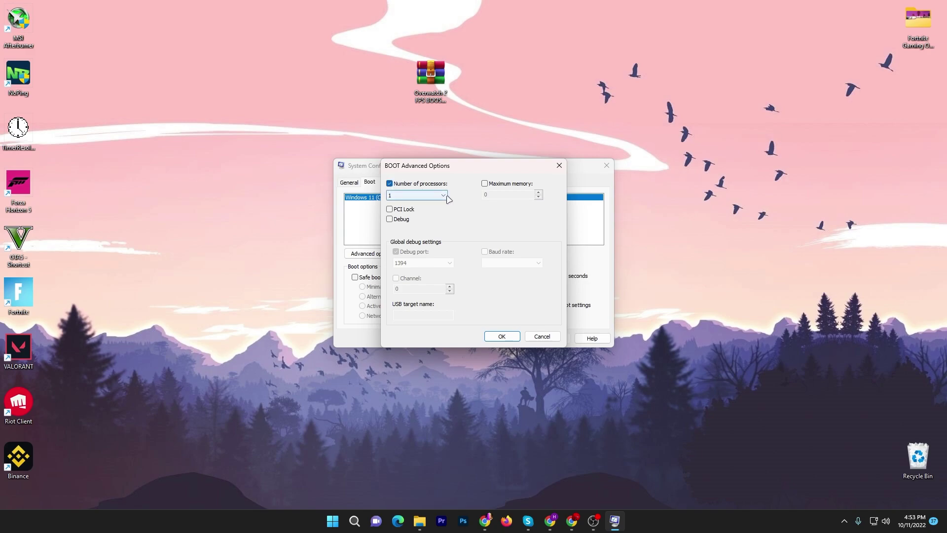
left_click(396, 300)
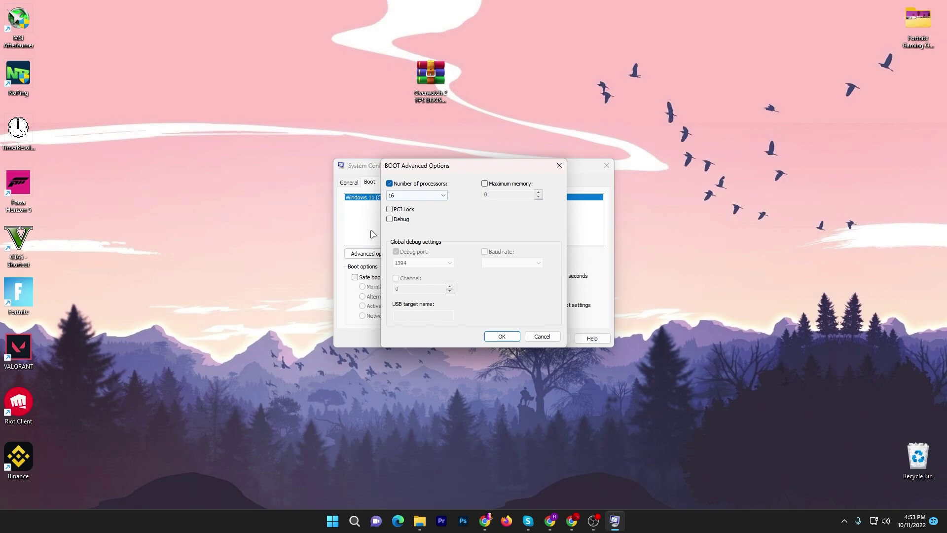
left_click(501, 338)
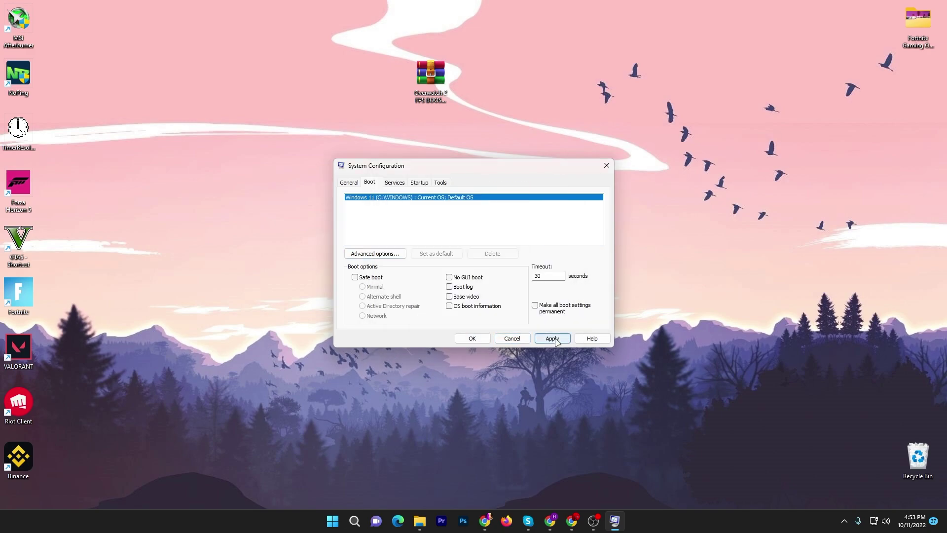
left_click(475, 338)
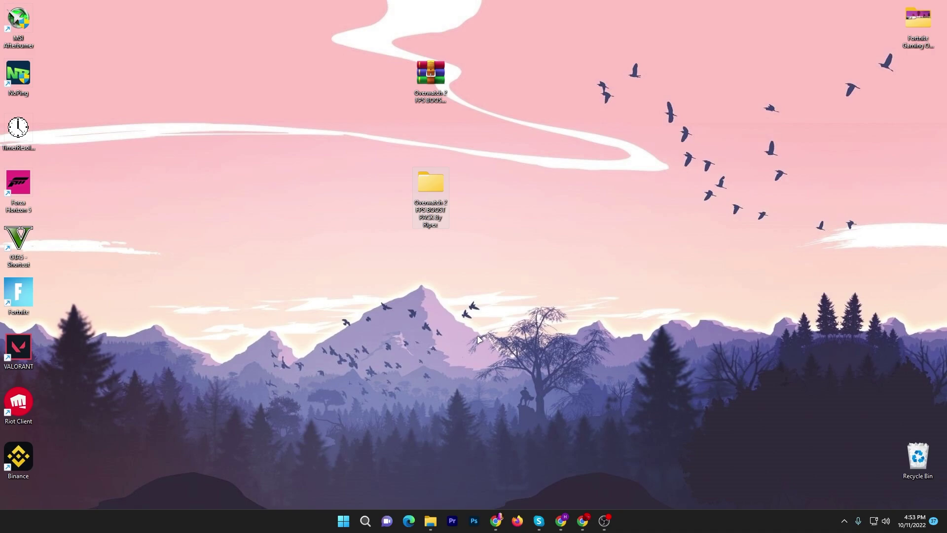
Open the Graphics page under System > Display in Windows Settings
left_click(343, 521)
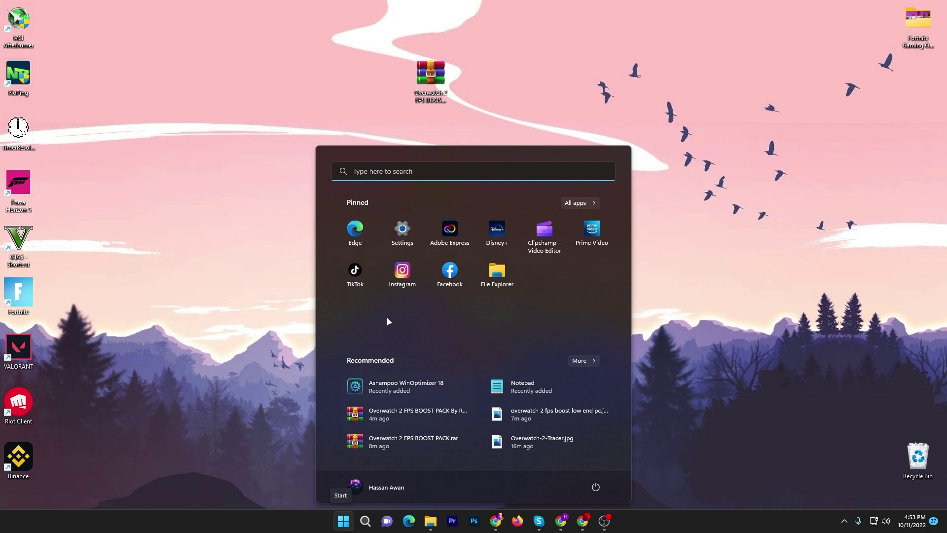
left_click(408, 233)
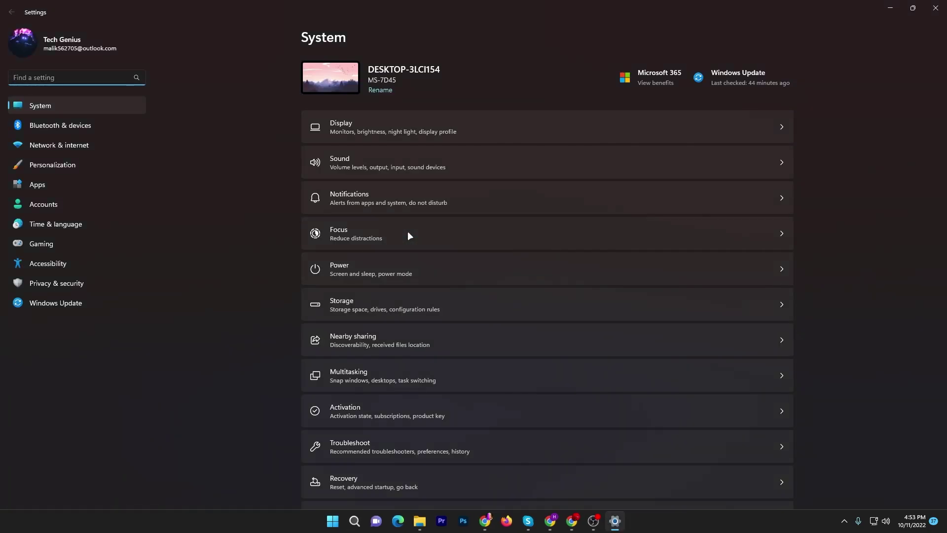
left_click(370, 128)
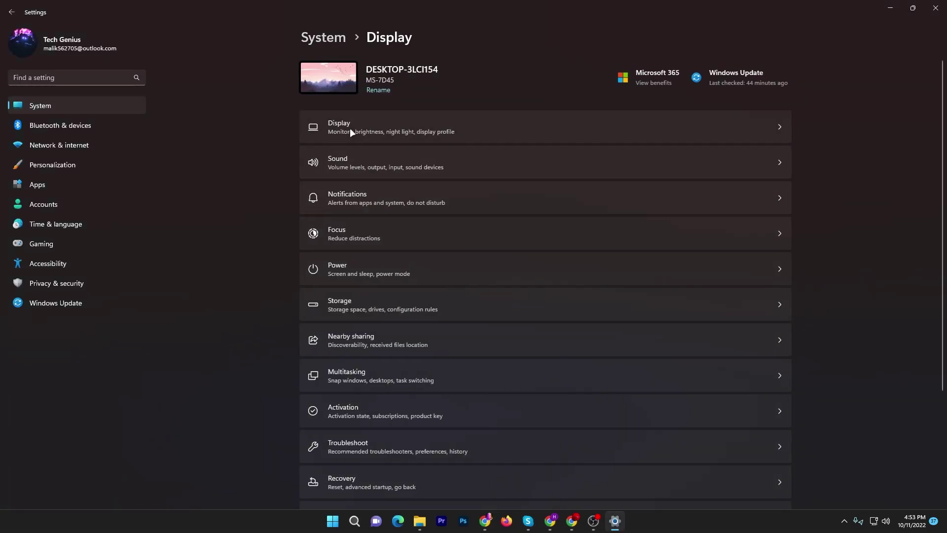
scroll(357, 338, "down", 5)
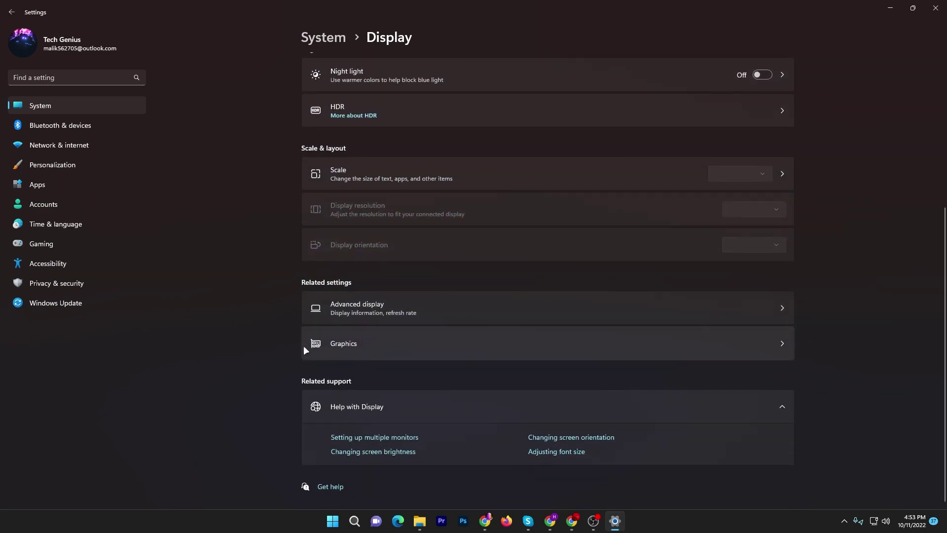
left_click(373, 342)
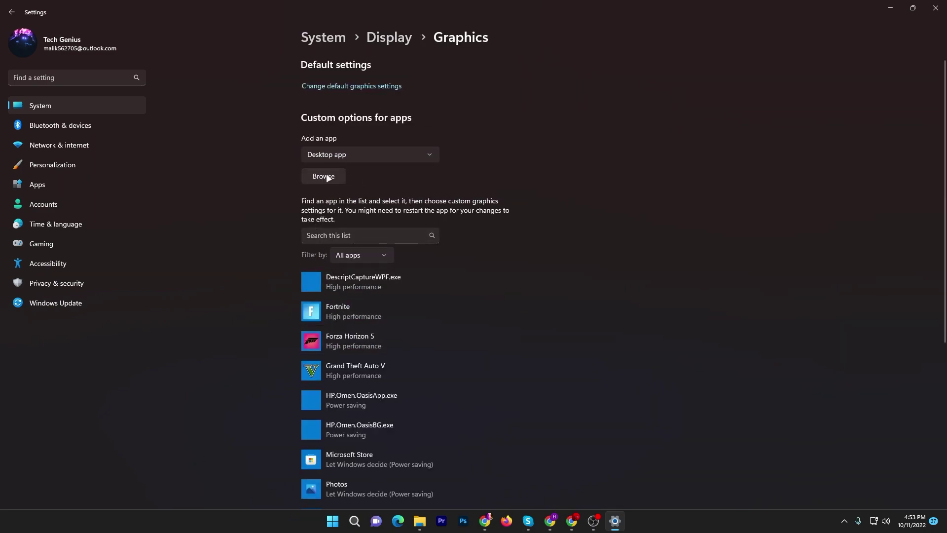
Find Forza Horizon 5 among the custom graphics apps and save its graphics preference as High performance
scroll(256, 186, "down", 6)
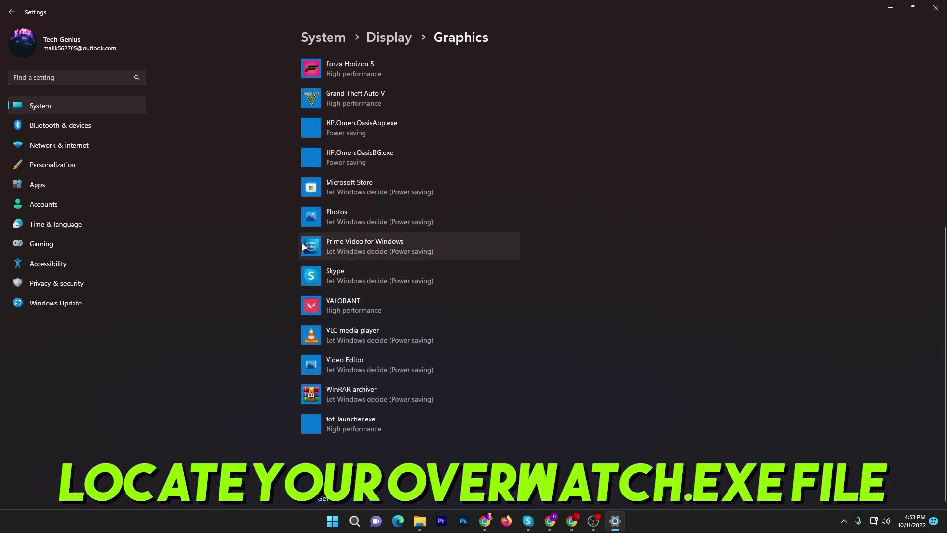
scroll(303, 243, "up", 5)
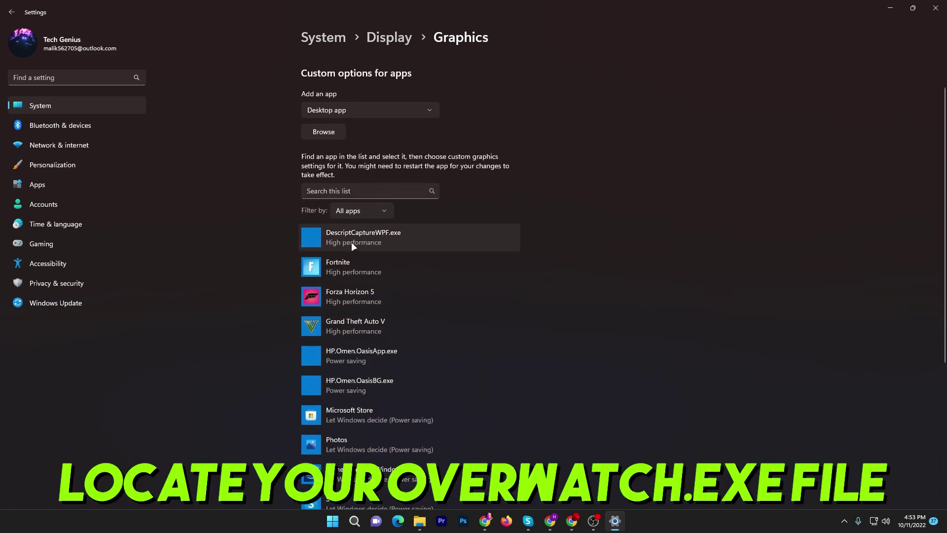
scroll(353, 244, "down", 3)
scroll(341, 273, "up", 3)
left_click(359, 296)
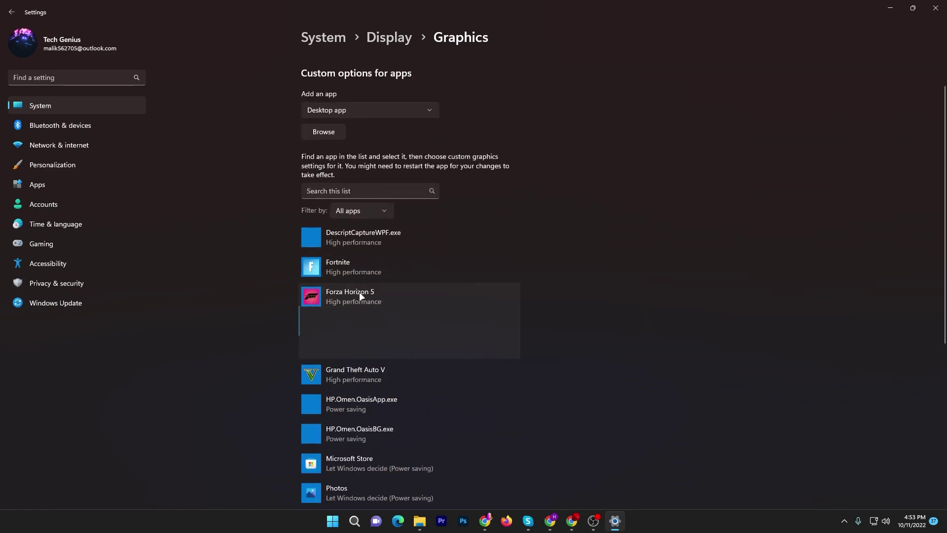
left_click(444, 347)
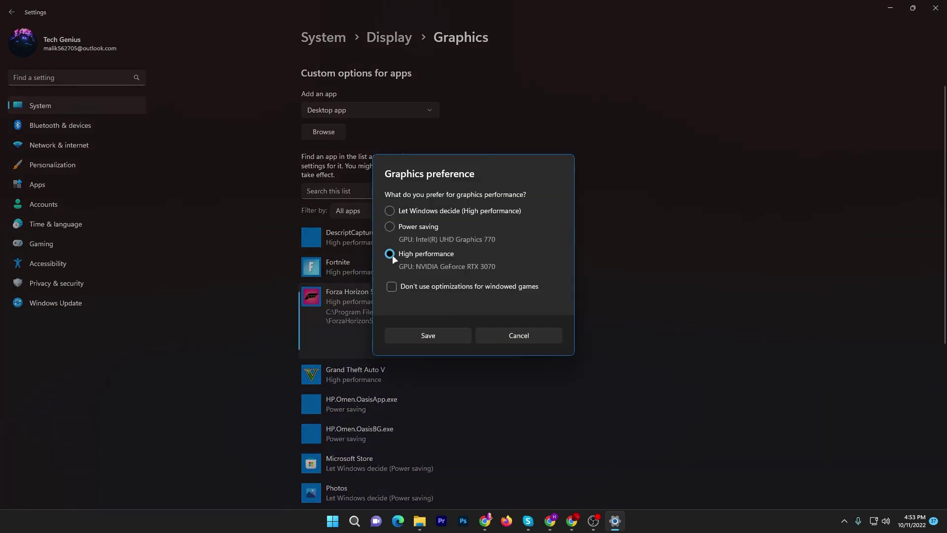
left_click(422, 329)
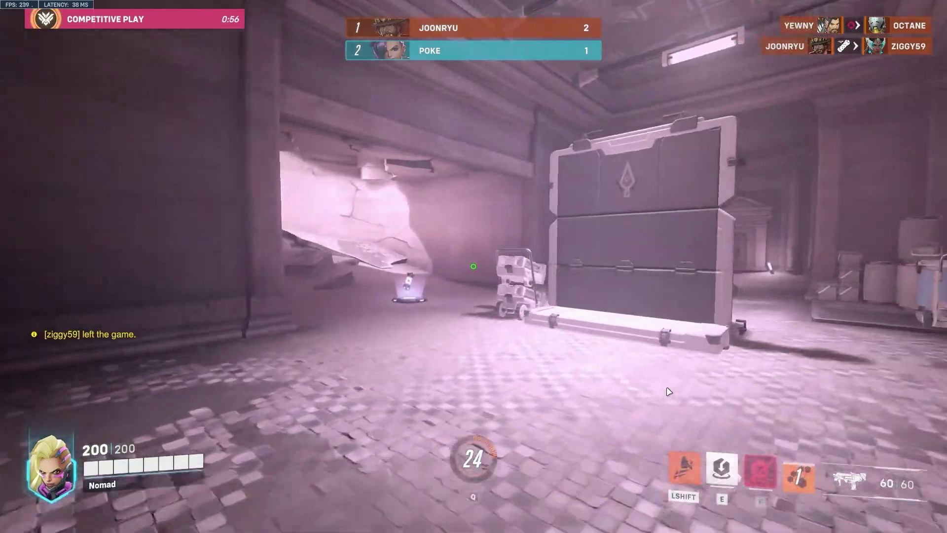
right_click(667, 391)
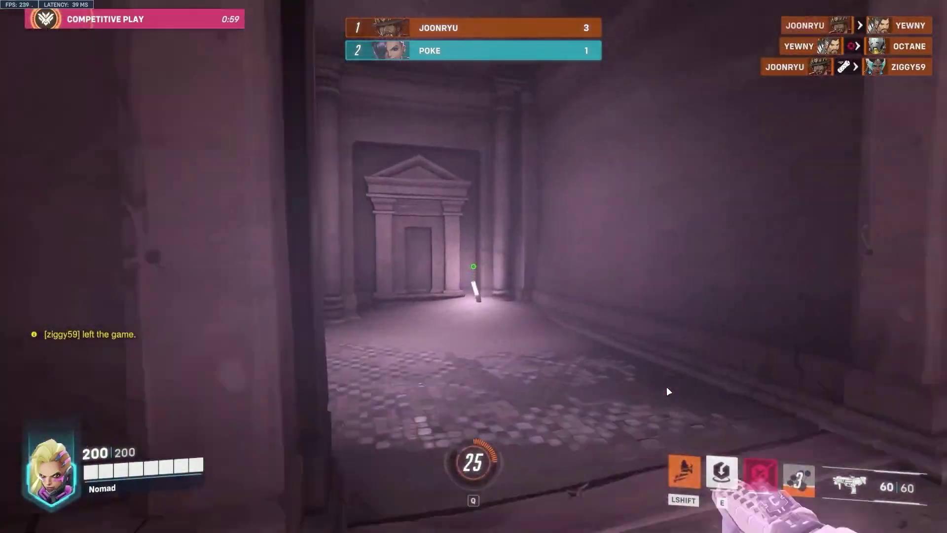
right_click(667, 391)
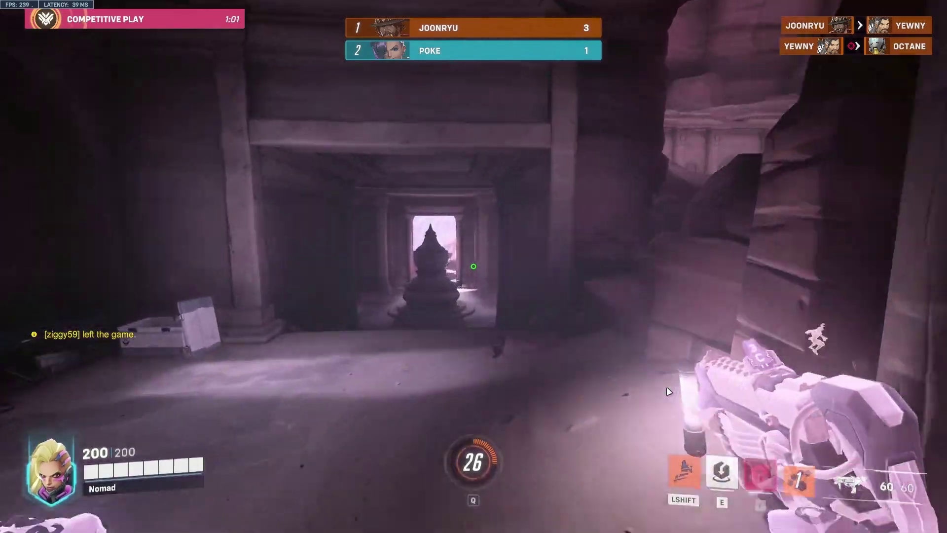
right_click(667, 391)
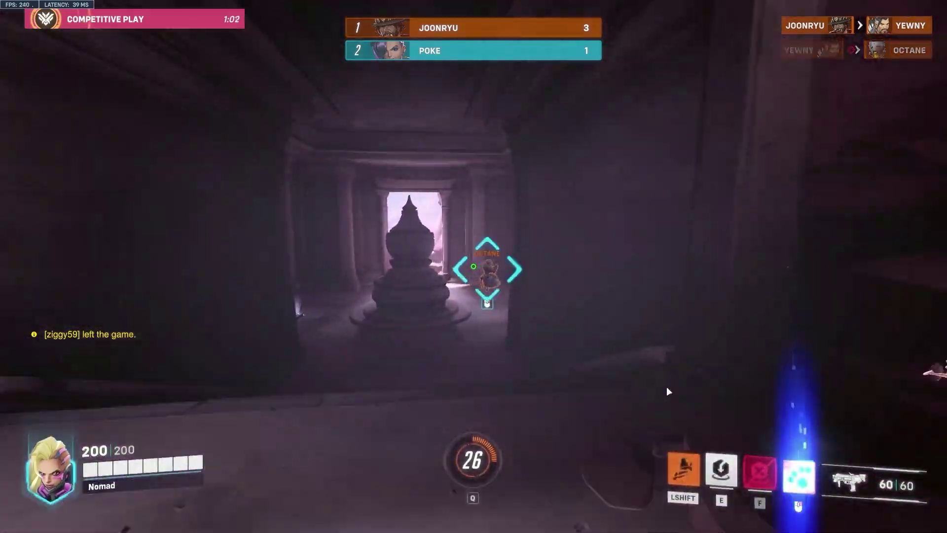
right_click(668, 391)
key("shift")
left_click(667, 391)
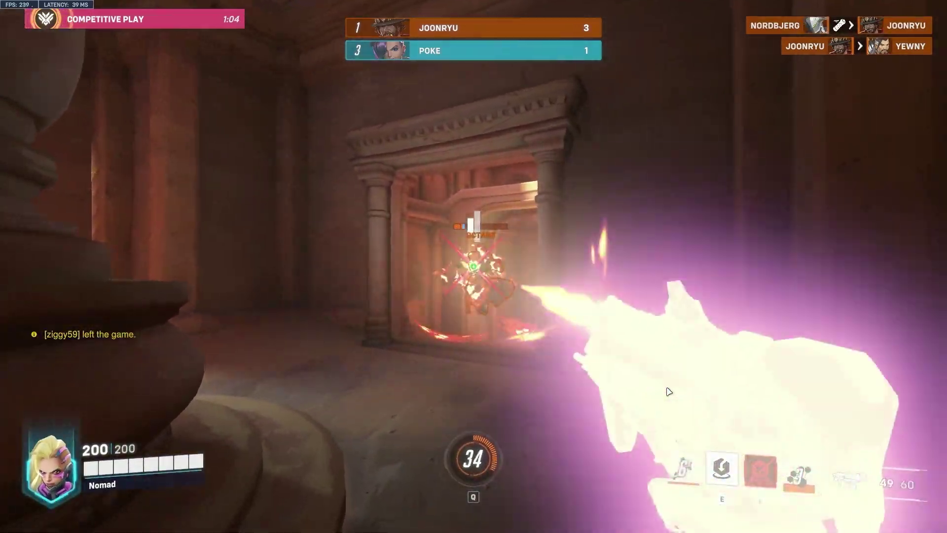
left_click(666, 391)
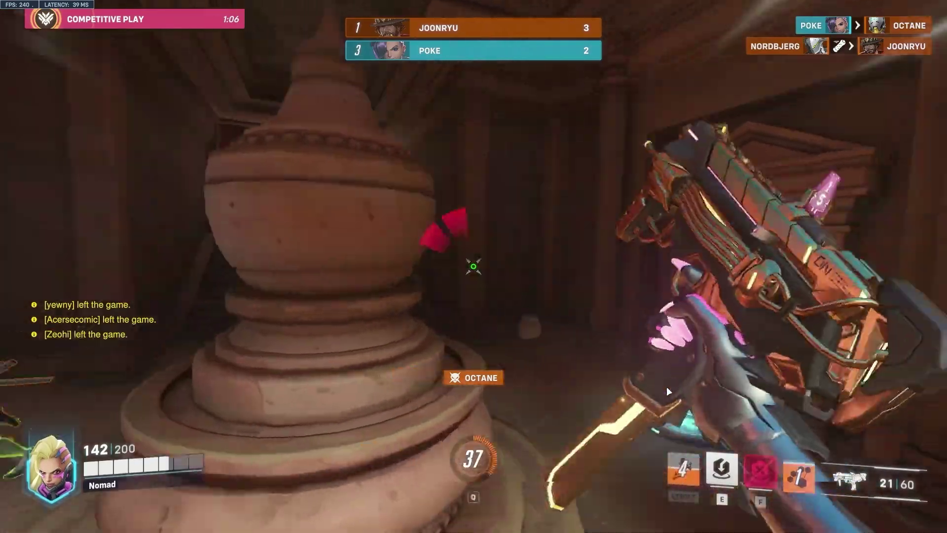
key("r")
right_click(666, 391)
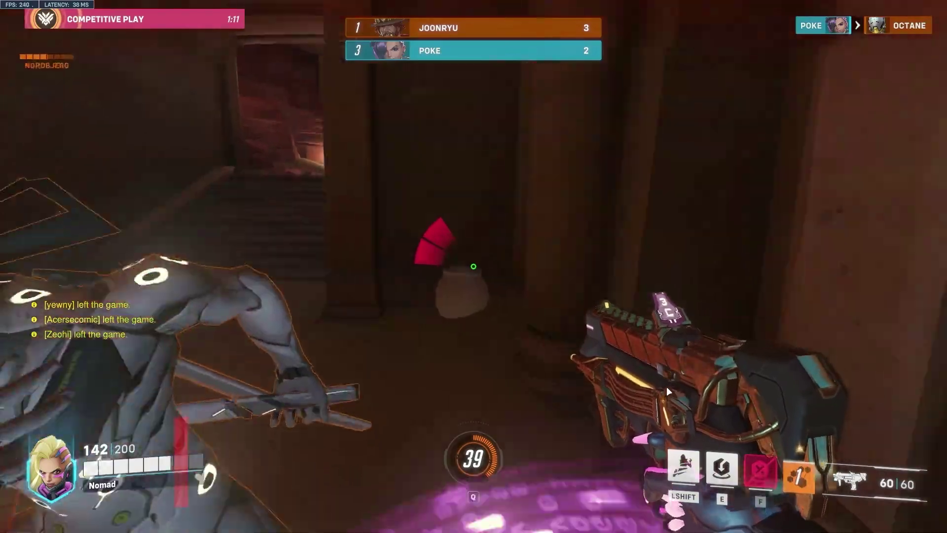
right_click(667, 389)
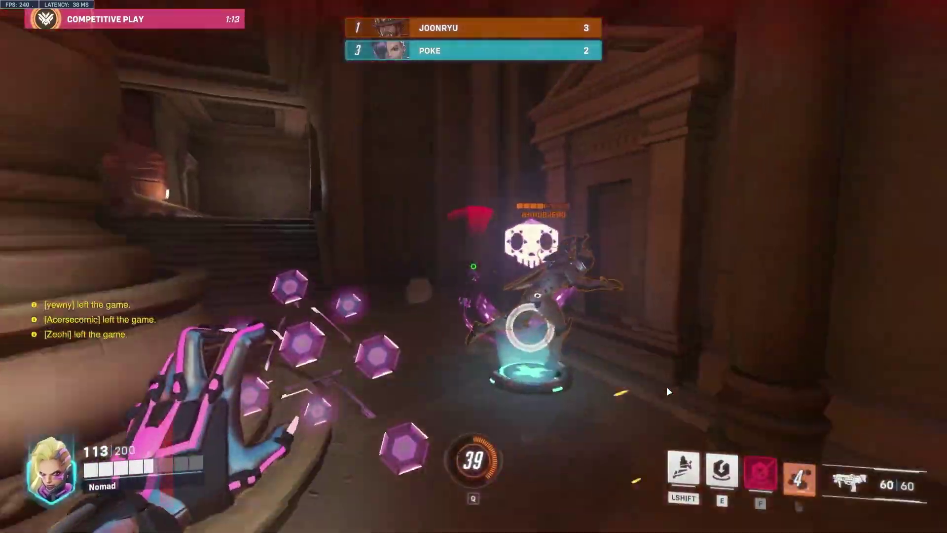
left_click(667, 386)
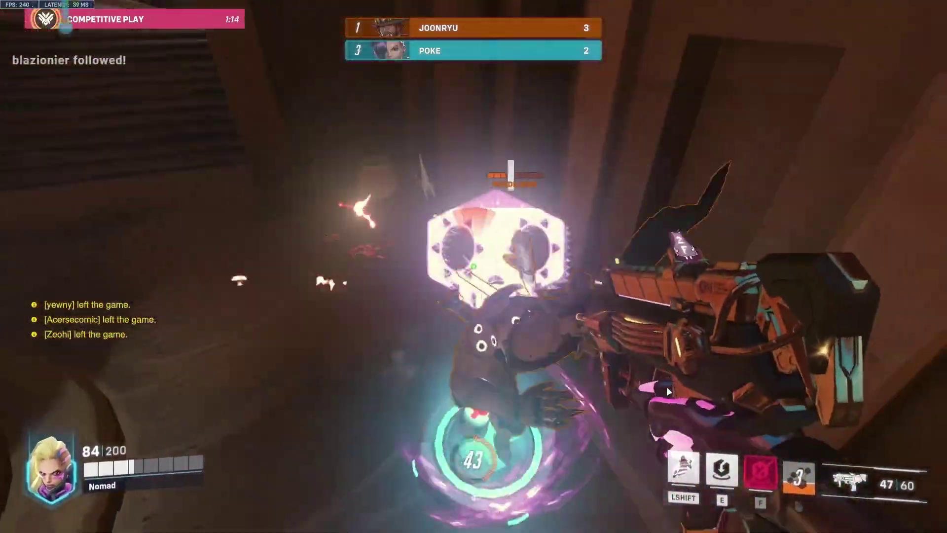